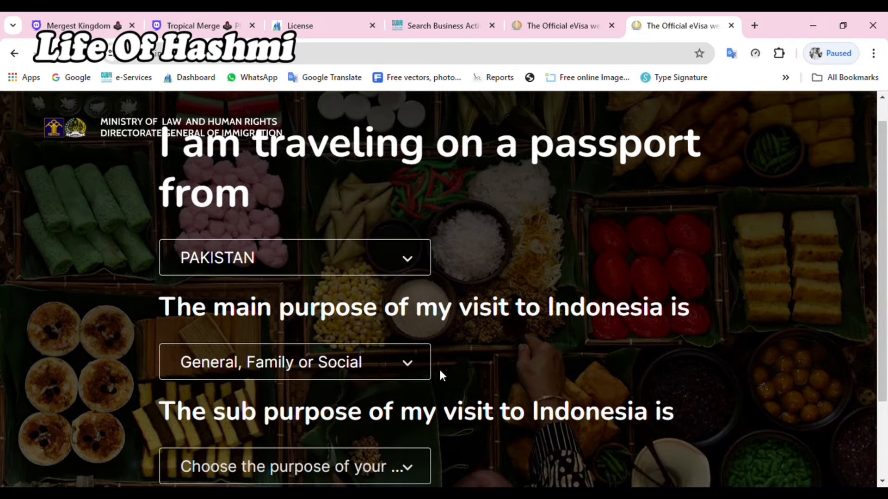
Step: Choose the Tourism, Family Visit, and Transit sub-purpose and review the 60-day single entry visa details
{"action": "scroll", "coordinate": [368, 384], "scroll_direction": "down", "scroll_amount": 2}
{"action": "left_click", "coordinate": [334, 372]}
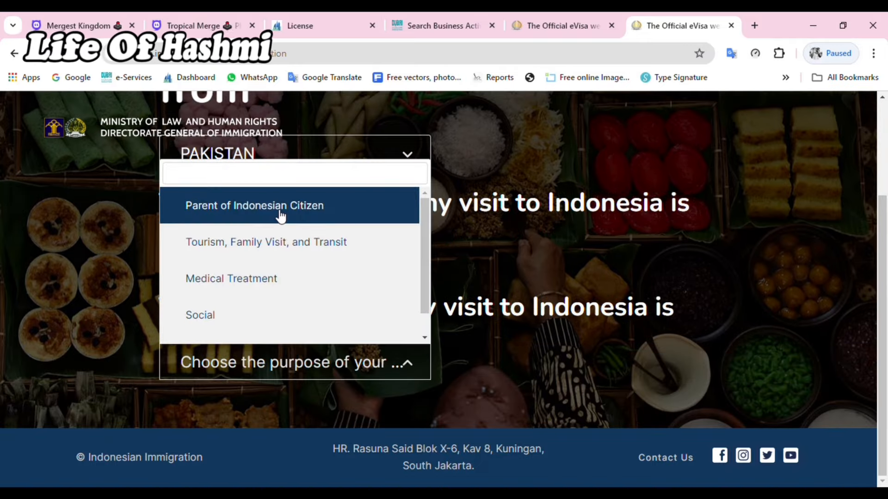
{"action": "left_click", "coordinate": [271, 245]}
{"action": "scroll", "coordinate": [352, 416], "scroll_direction": "down", "scroll_amount": 2}
{"action": "left_click", "coordinate": [329, 370]}
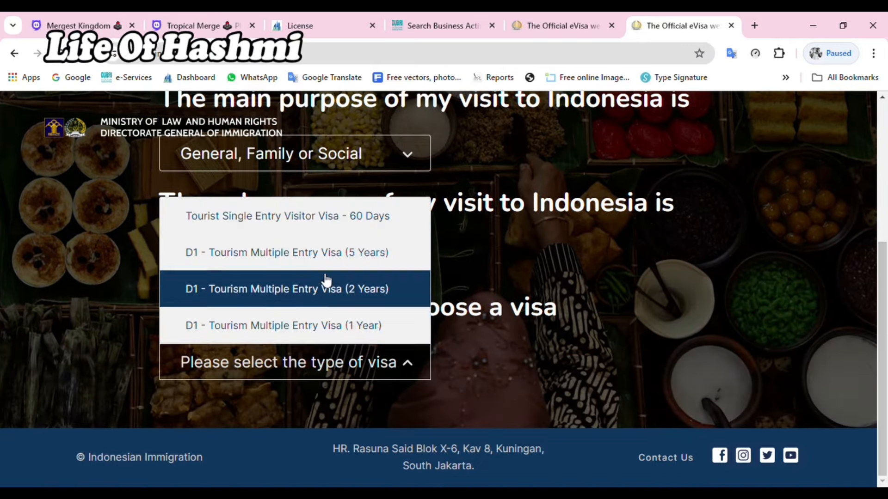
{"action": "left_click", "coordinate": [319, 224]}
{"action": "scroll", "coordinate": [384, 395], "scroll_direction": "down", "scroll_amount": 3}
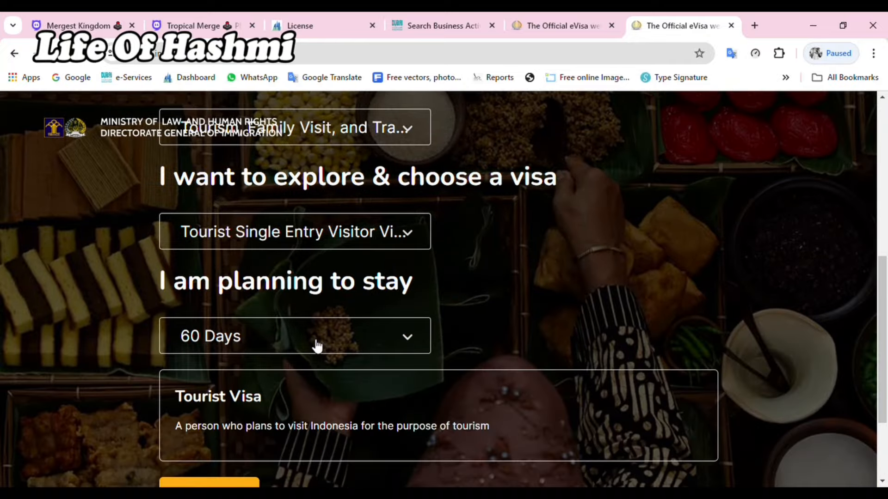
{"action": "scroll", "coordinate": [296, 379], "scroll_direction": "down", "scroll_amount": 3}
{"action": "left_click", "coordinate": [230, 370]}
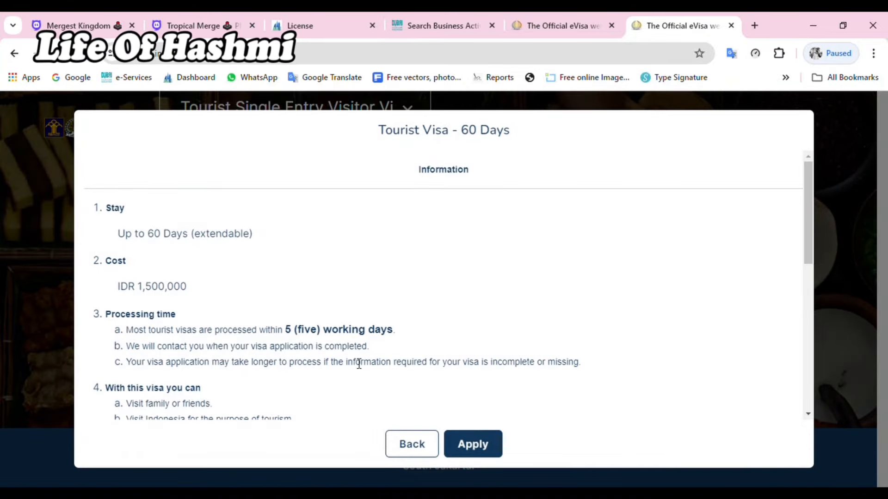
{"action": "scroll", "coordinate": [351, 370], "scroll_direction": "down", "scroll_amount": 3}
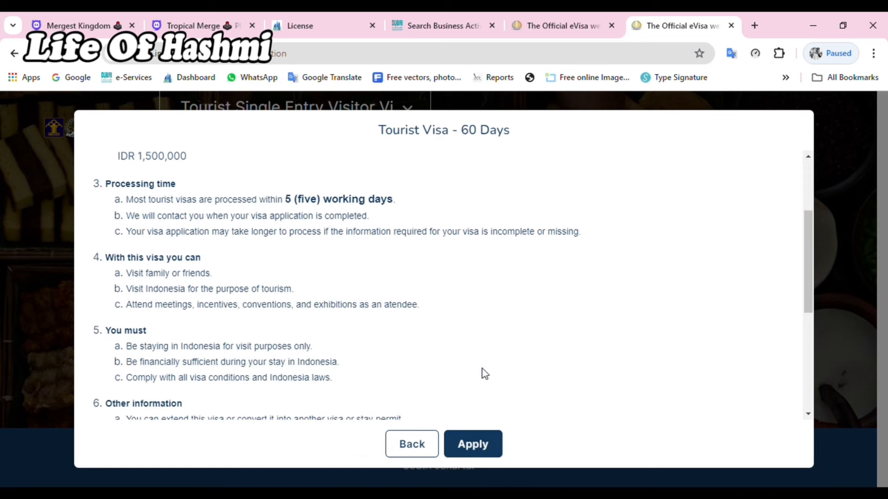
{"action": "scroll", "coordinate": [482, 369], "scroll_direction": "down", "scroll_amount": 3}
{"action": "scroll", "coordinate": [483, 370], "scroll_direction": "down", "scroll_amount": 3}
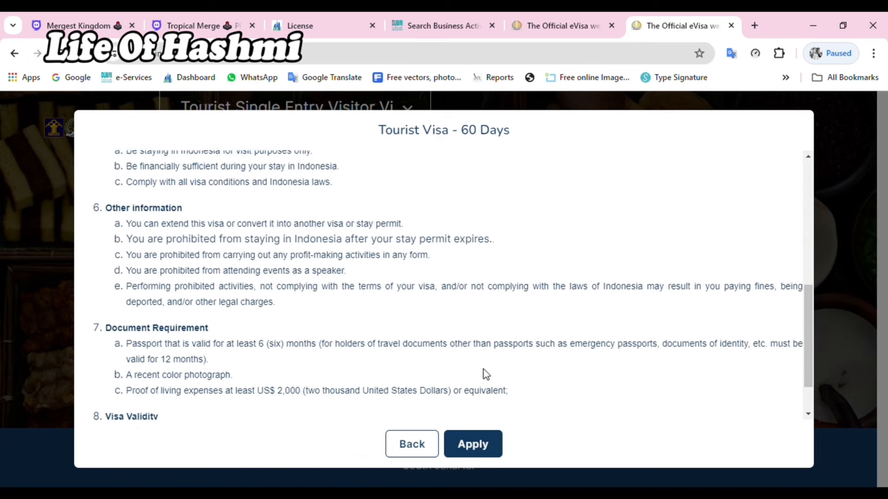
{"action": "left_click", "coordinate": [411, 444]}
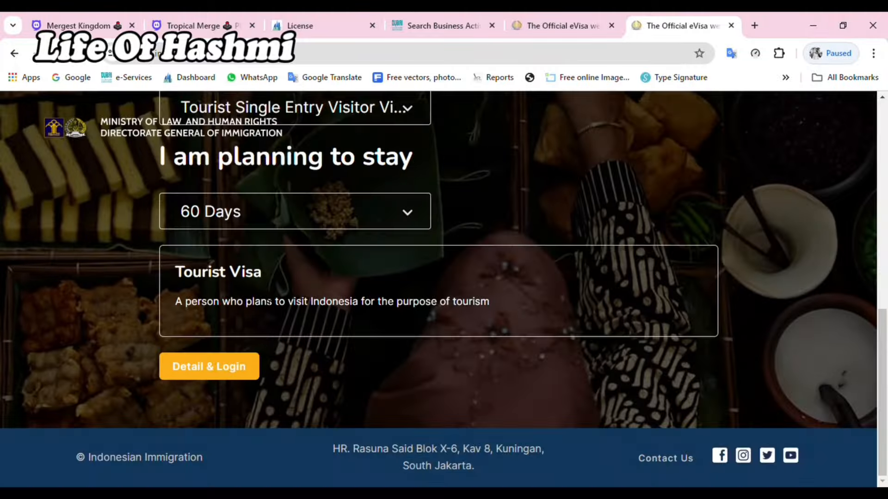
Step: Switch to the D1 Tourism Multiple Entry Visa (1 Year) and review its details without applying
{"action": "scroll", "coordinate": [271, 257], "scroll_direction": "up", "scroll_amount": 3}
{"action": "left_click", "coordinate": [280, 240]}
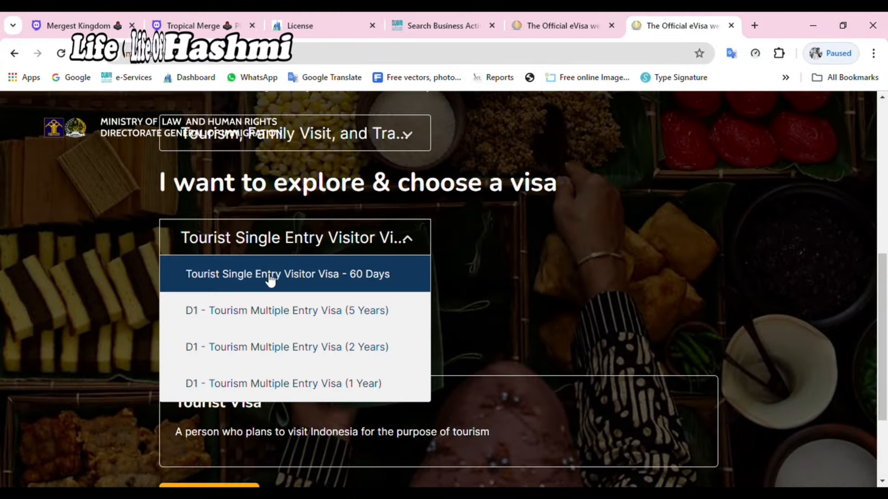
{"action": "left_click", "coordinate": [330, 384]}
{"action": "scroll", "coordinate": [455, 392], "scroll_direction": "down", "scroll_amount": 3}
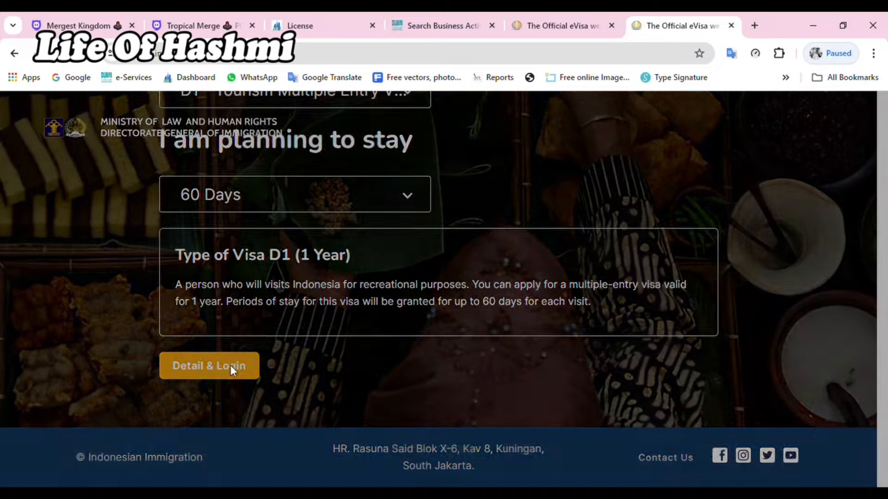
{"action": "left_click", "coordinate": [231, 367]}
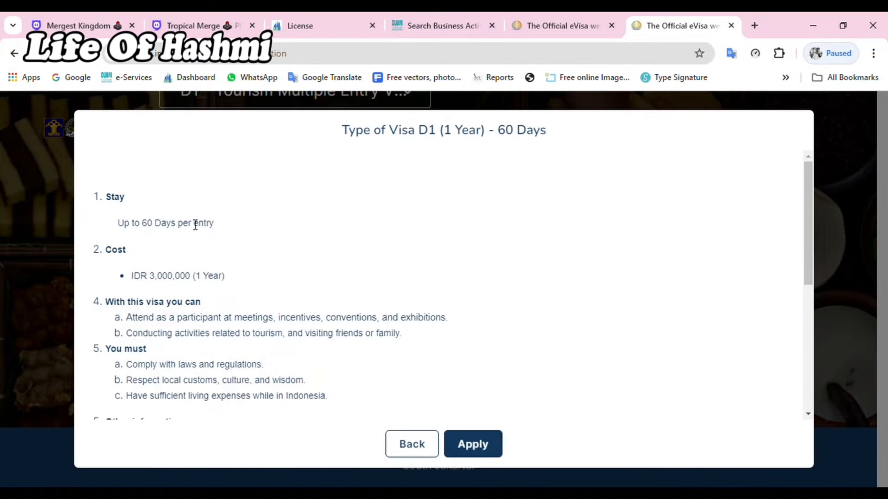
{"action": "scroll", "coordinate": [384, 361], "scroll_direction": "down", "scroll_amount": 3}
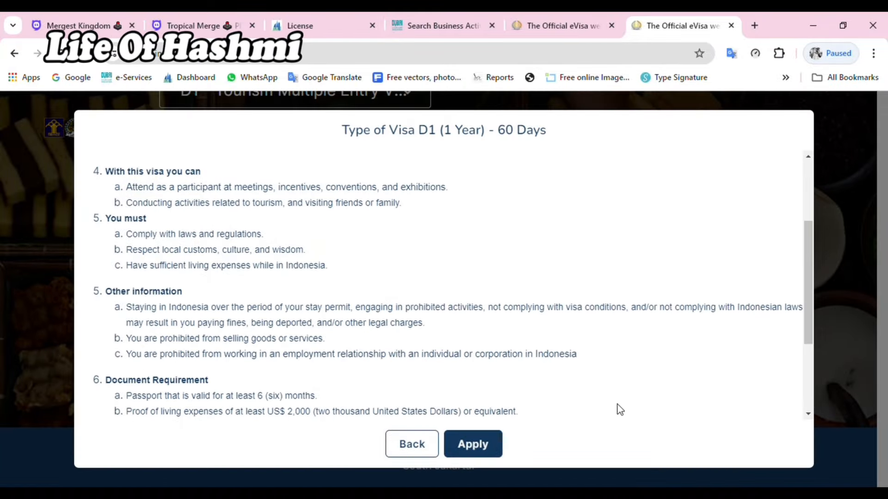
{"action": "scroll", "coordinate": [645, 404], "scroll_direction": "down", "scroll_amount": 3}
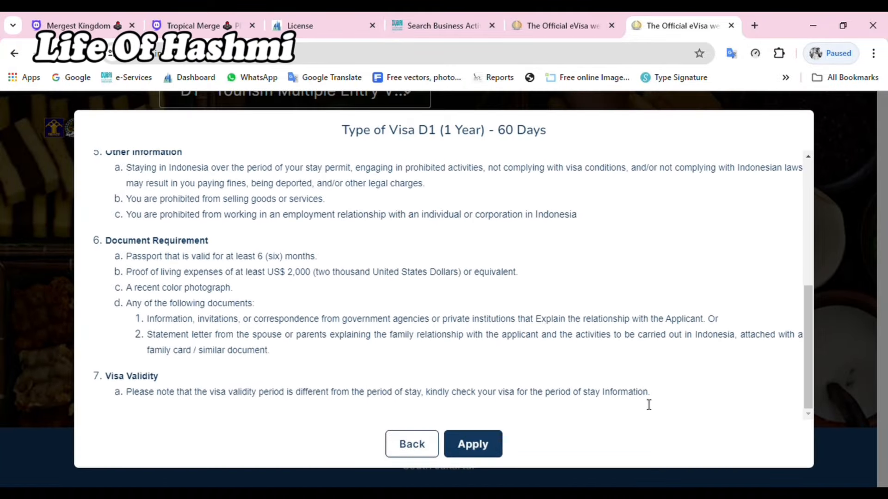
{"action": "left_click", "coordinate": [409, 445]}
{"action": "scroll", "coordinate": [292, 241], "scroll_direction": "up", "scroll_amount": 3}
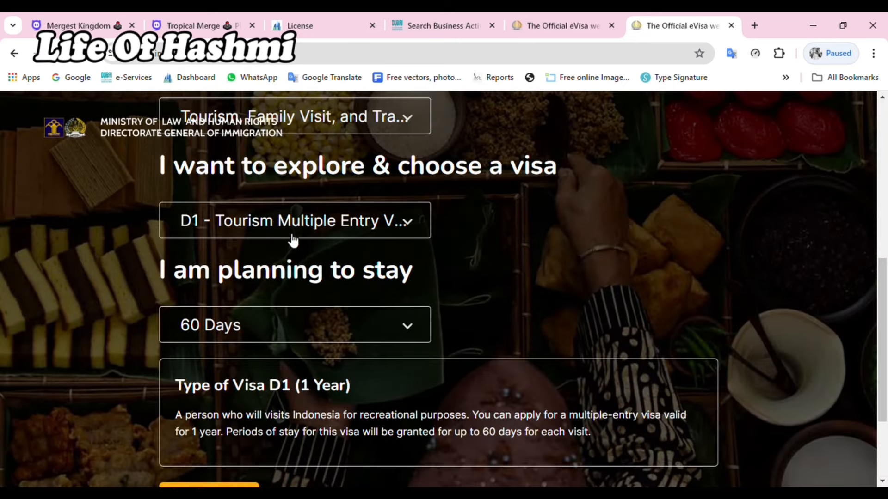
Step: Reselect the Tourist Single Entry Visitor Visa - 60 Days and apply for it as a personal visa
{"action": "left_click", "coordinate": [301, 238]}
{"action": "left_click", "coordinate": [294, 255]}
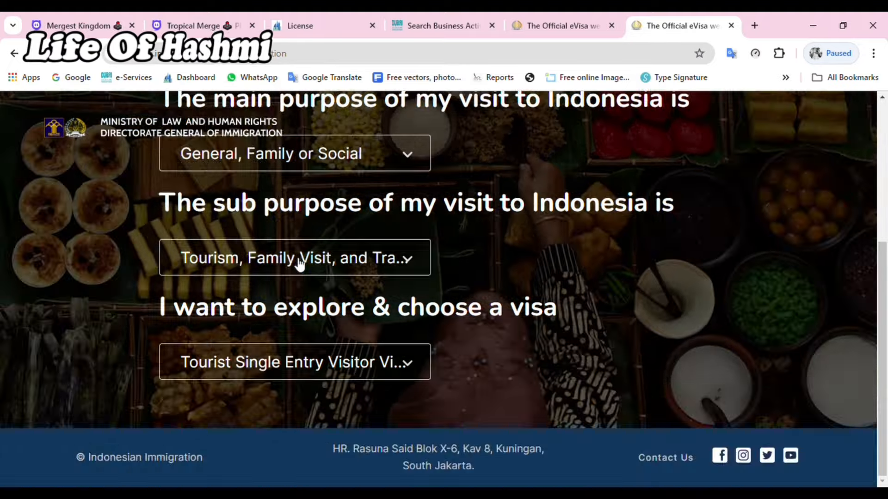
{"action": "scroll", "coordinate": [298, 359], "scroll_direction": "down", "scroll_amount": 5}
{"action": "left_click", "coordinate": [249, 365]}
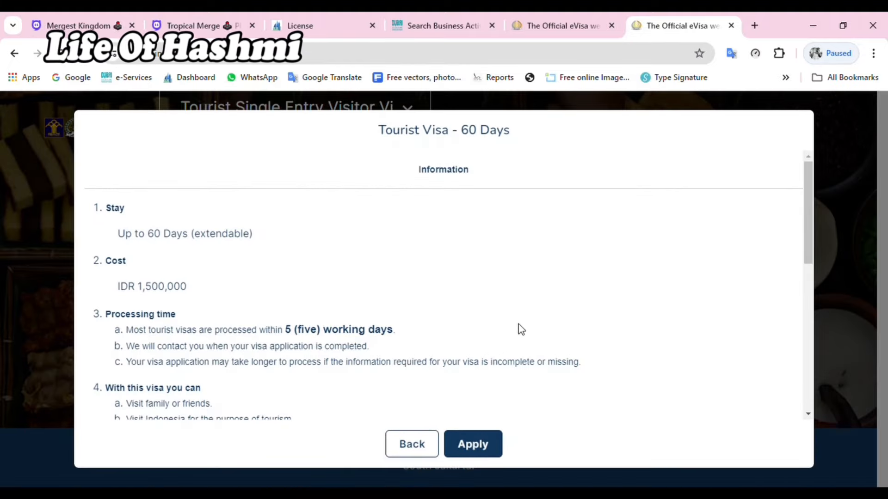
{"action": "scroll", "coordinate": [273, 319], "scroll_direction": "down", "scroll_amount": 9}
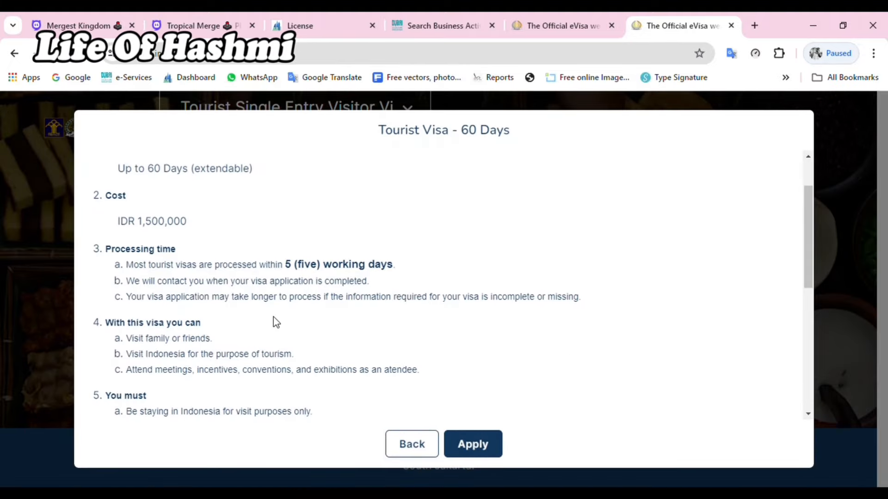
{"action": "left_click", "coordinate": [489, 450]}
{"action": "left_click", "coordinate": [402, 373]}
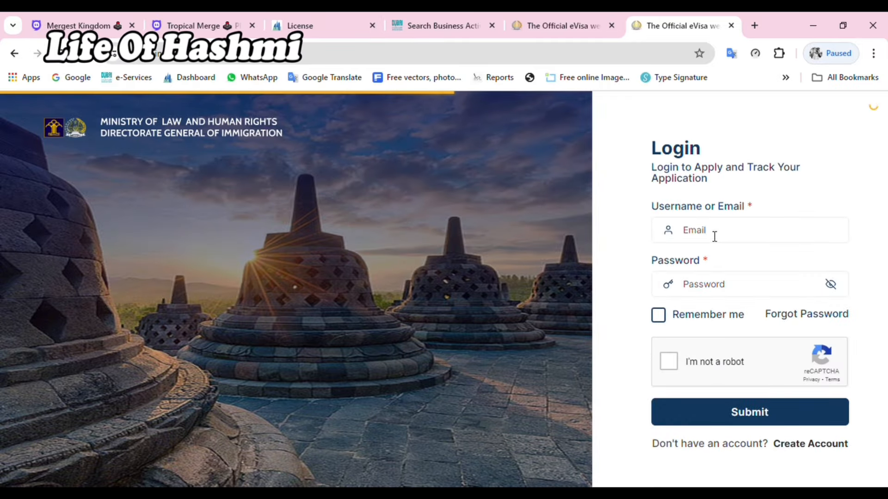
Step: Enter the account e-mail and password, tick Remember me and the reCAPTCHA check
{"action": "left_click", "coordinate": [714, 236]}
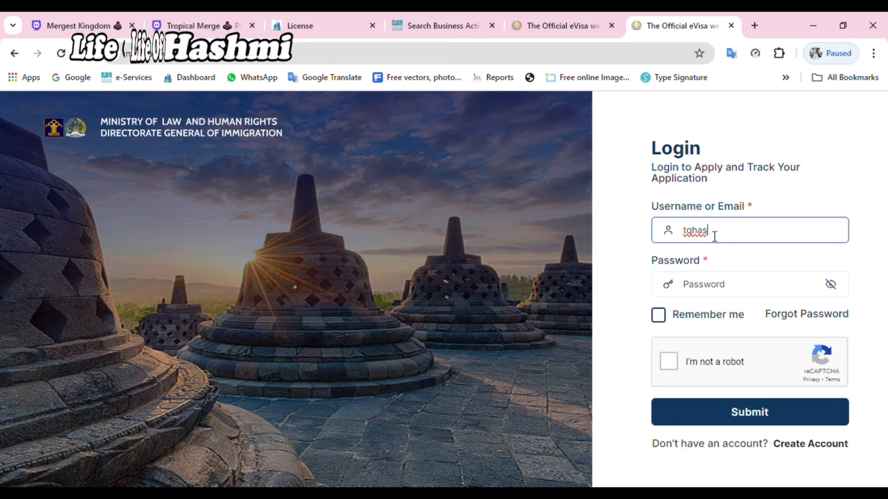
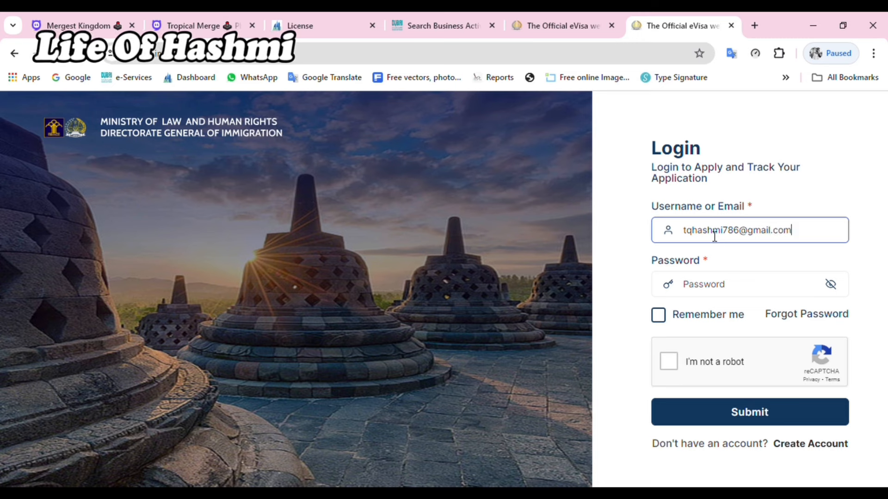
{"action": "left_click", "coordinate": [705, 288]}
{"action": "key", "text": "ctrl+v"}
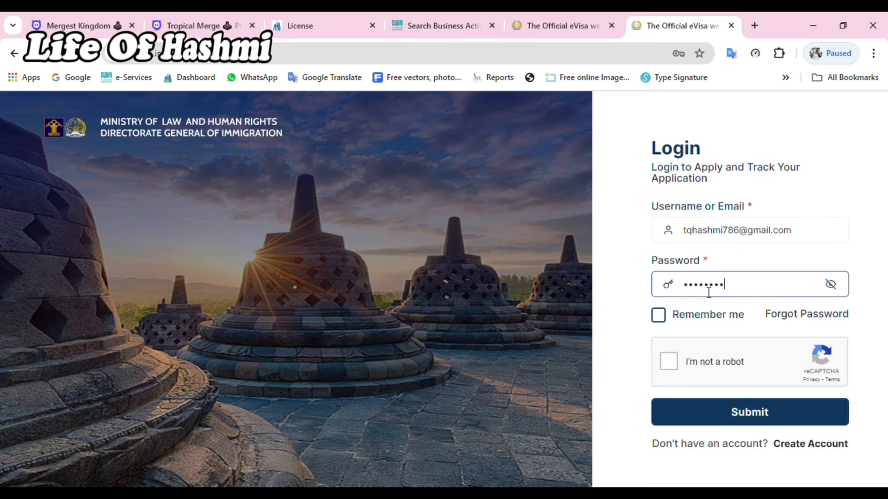
{"action": "left_click", "coordinate": [661, 316]}
{"action": "left_click", "coordinate": [669, 361]}
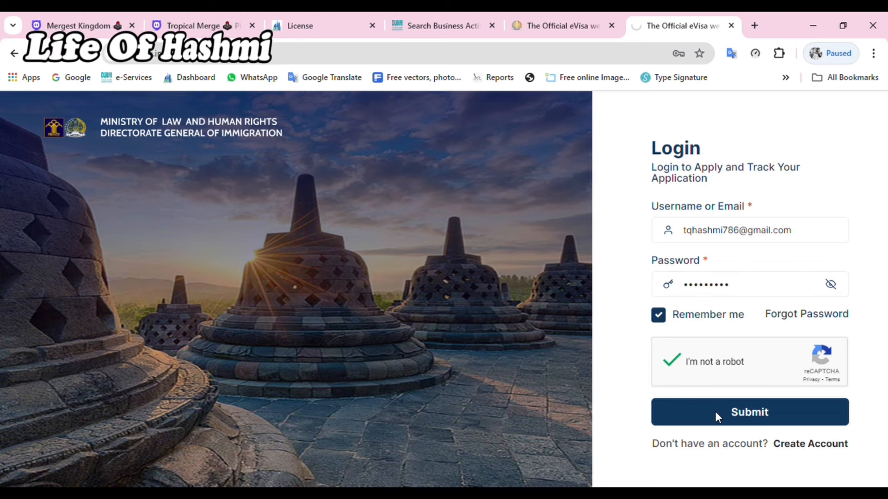
{"action": "scroll", "coordinate": [259, 333], "scroll_direction": "down", "scroll_amount": 3}
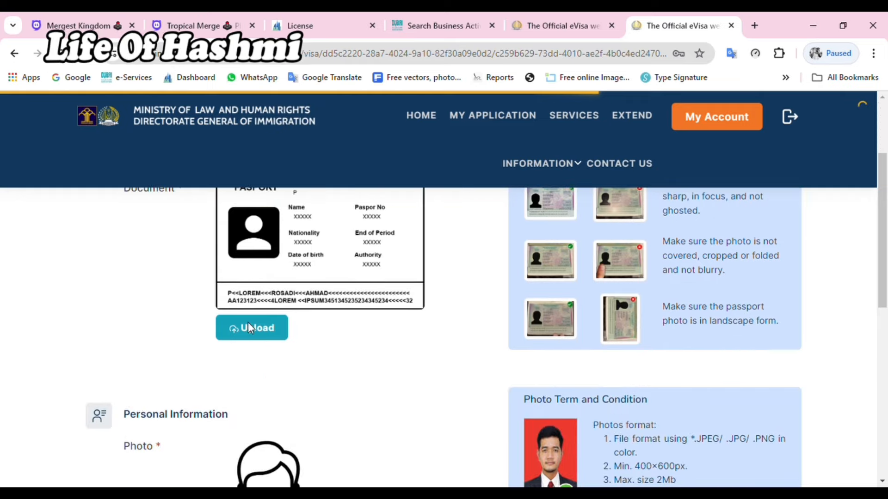
Step: Upload the passport scan file and continue to the step 2 visa form
{"action": "left_click", "coordinate": [248, 327]}
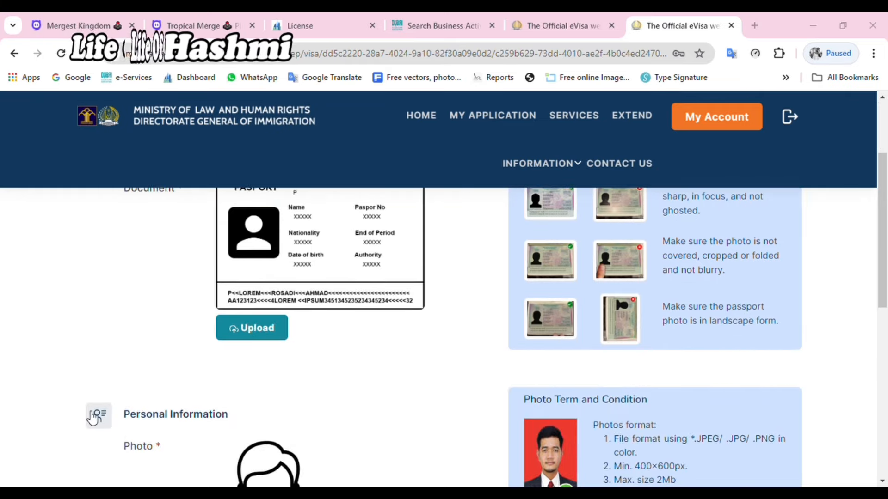
{"action": "double_click", "coordinate": [255, 142]}
{"action": "scroll", "coordinate": [268, 411], "scroll_direction": "down", "scroll_amount": 3}
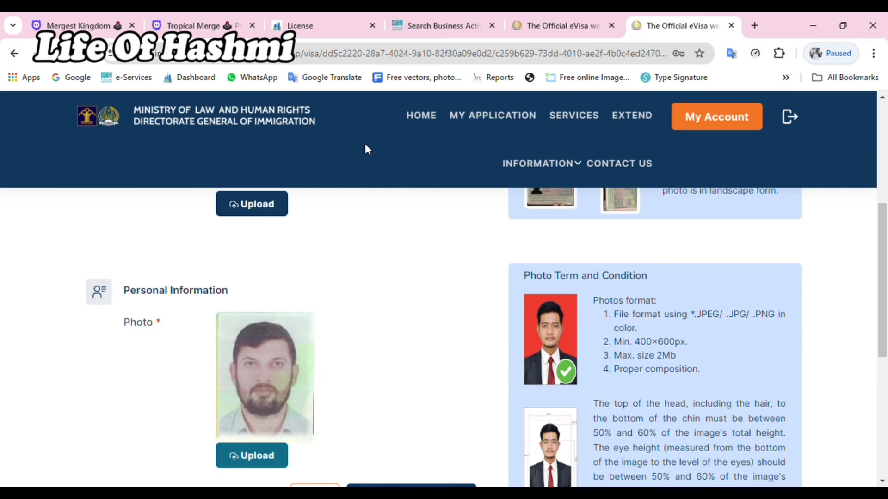
{"action": "scroll", "coordinate": [394, 332], "scroll_direction": "down", "scroll_amount": 4}
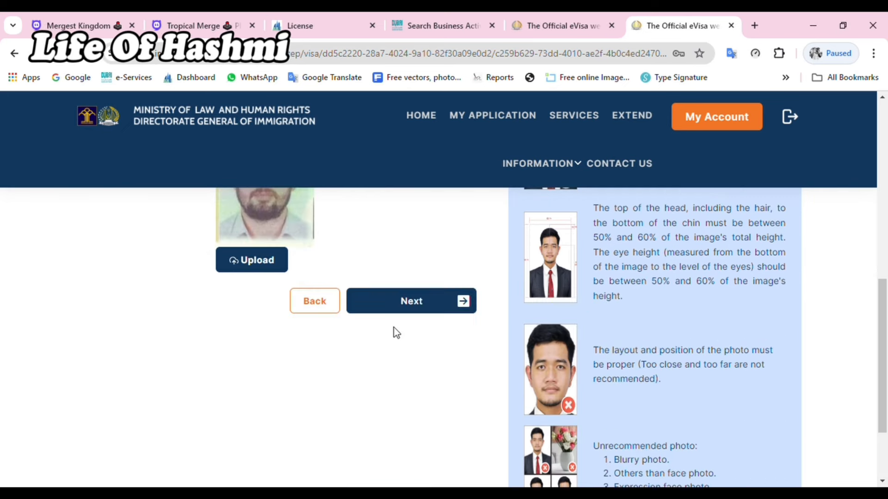
{"action": "left_click", "coordinate": [421, 306]}
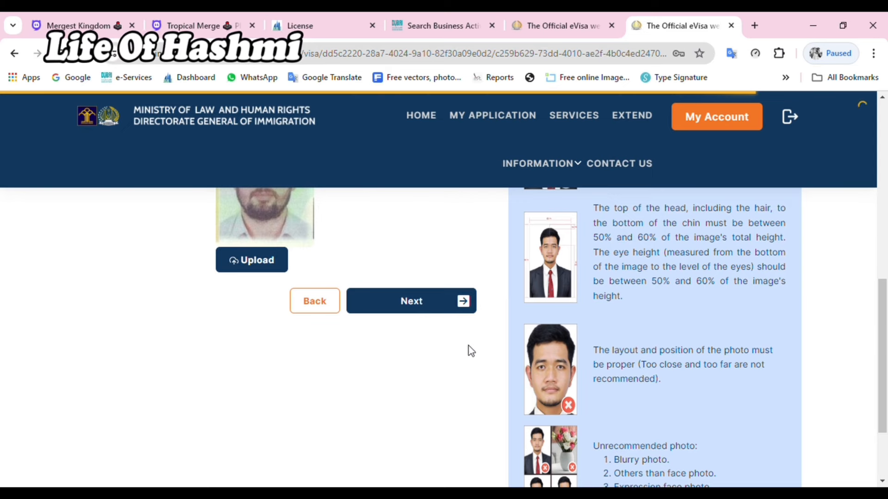
{"action": "scroll", "coordinate": [327, 407], "scroll_direction": "down", "scroll_amount": 3}
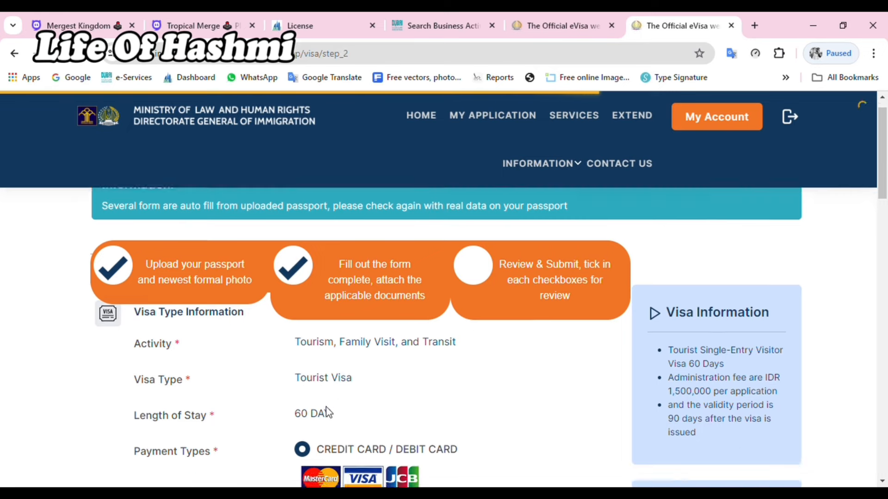
Step: Enter the applicant's full name, set sex to male, and start the place of birth
{"action": "scroll", "coordinate": [379, 394], "scroll_direction": "down", "scroll_amount": 2}
{"action": "left_click", "coordinate": [342, 407]}
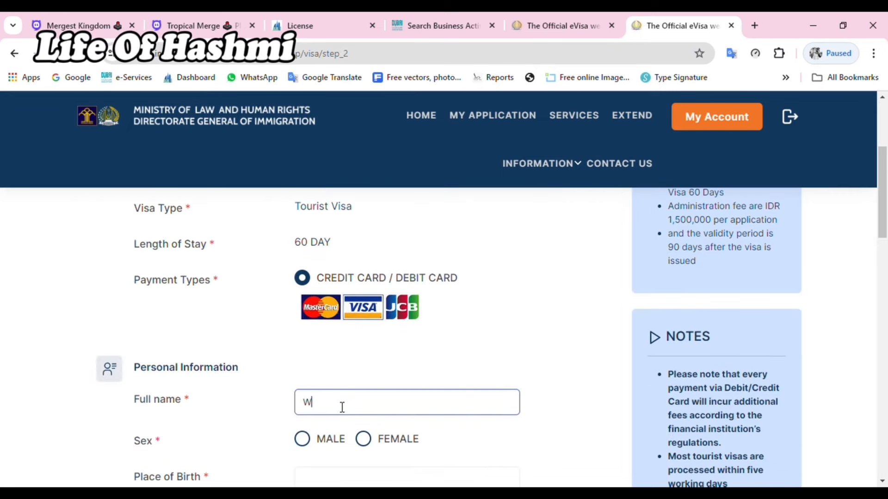
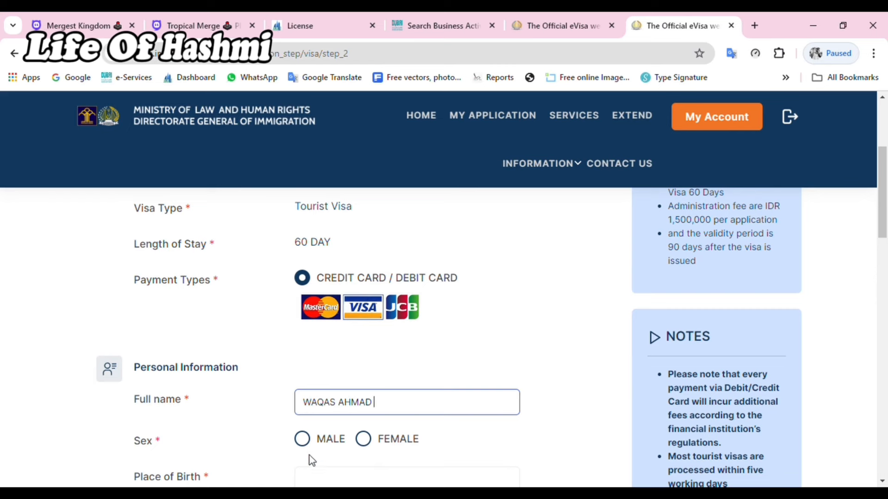
{"action": "left_click", "coordinate": [303, 442]}
{"action": "scroll", "coordinate": [308, 437], "scroll_direction": "down", "scroll_amount": 4}
{"action": "left_click", "coordinate": [343, 296]}
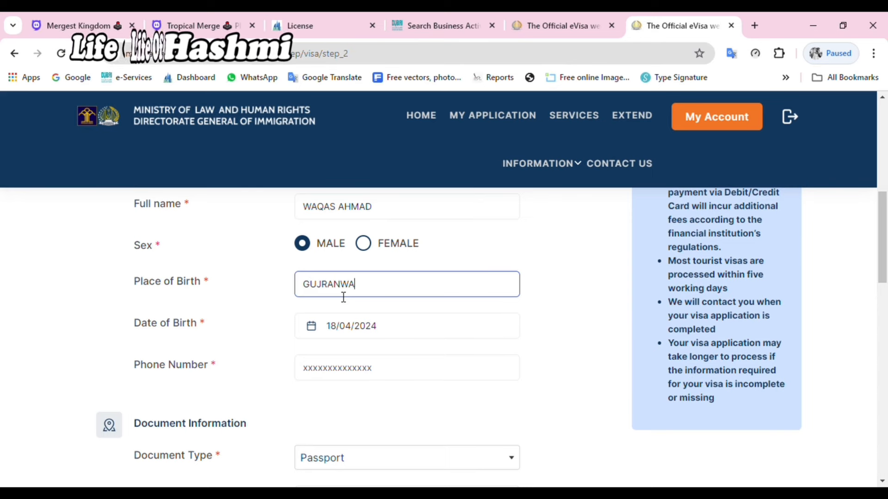
Step: Pick the applicant's birth date in the calendar and enter their phone number
{"action": "scroll", "coordinate": [344, 298], "scroll_direction": "down", "scroll_amount": 1}
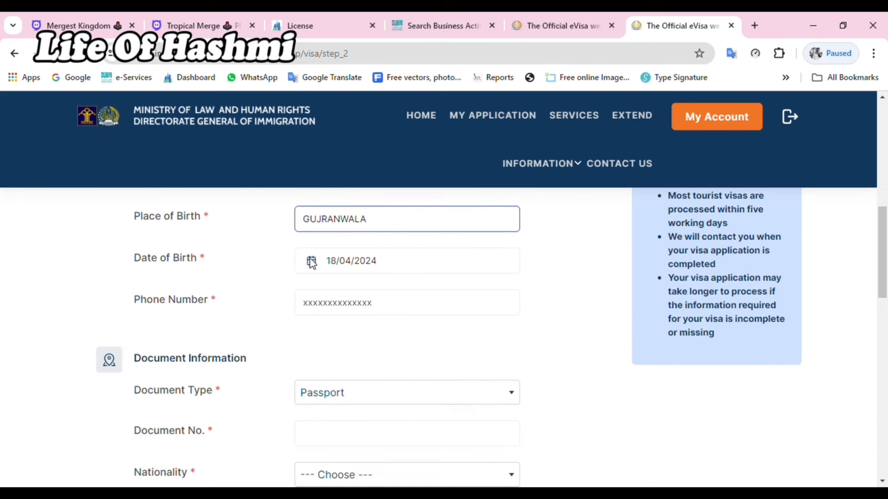
{"action": "left_click", "coordinate": [326, 259]}
{"action": "left_click", "coordinate": [376, 115]}
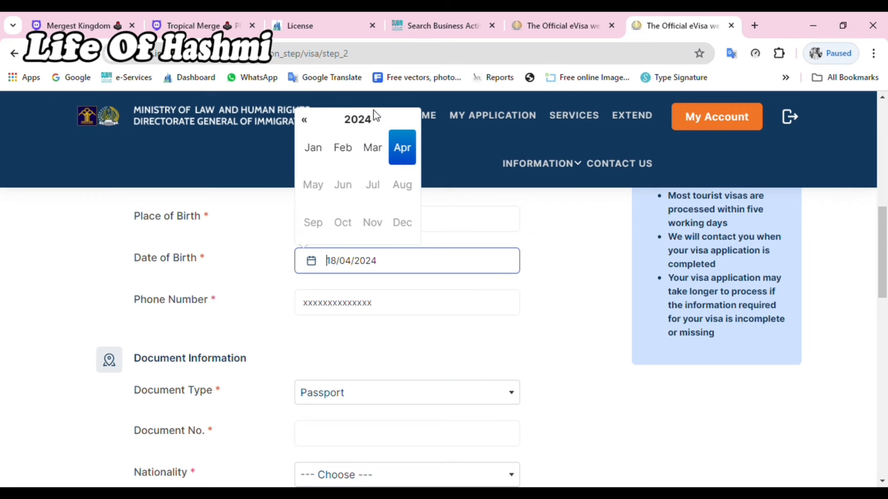
{"action": "left_click", "coordinate": [368, 121]}
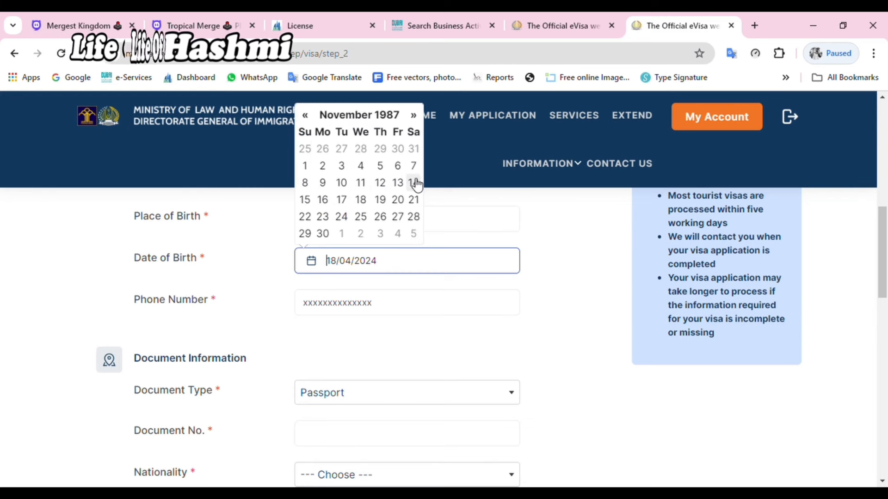
{"action": "left_click", "coordinate": [414, 165]}
{"action": "left_click", "coordinate": [349, 302]}
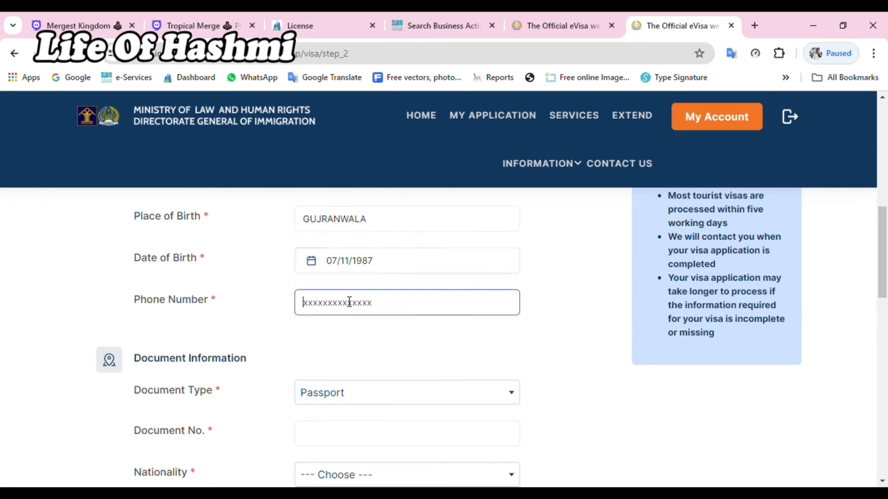
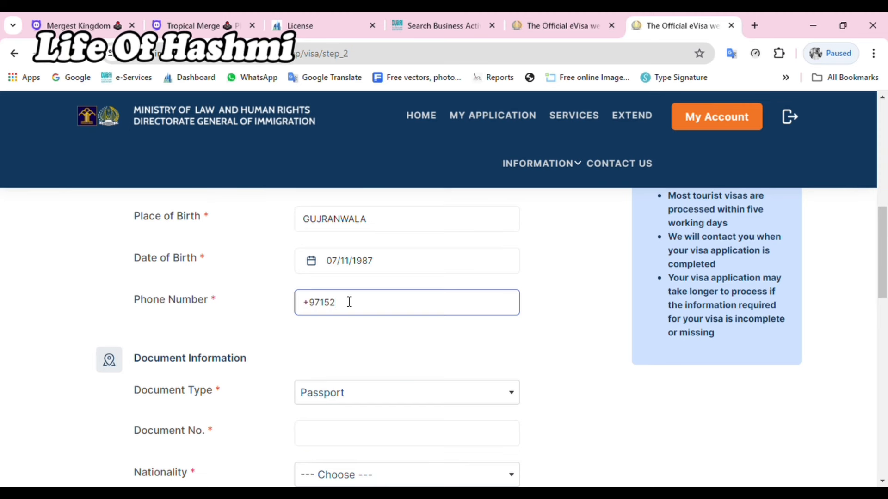
Step: Keep Passport as the document type and enter the passport number
{"action": "left_click", "coordinate": [380, 393]}
{"action": "left_click", "coordinate": [380, 393]}
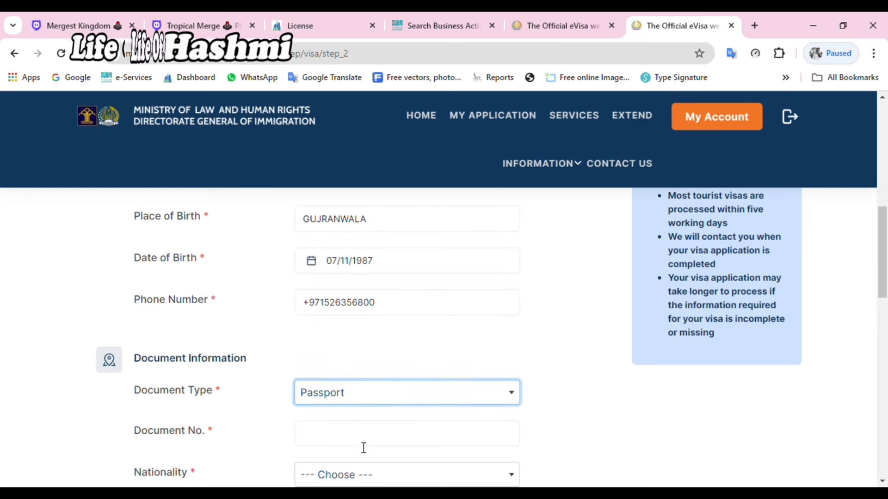
{"action": "left_click", "coordinate": [362, 446]}
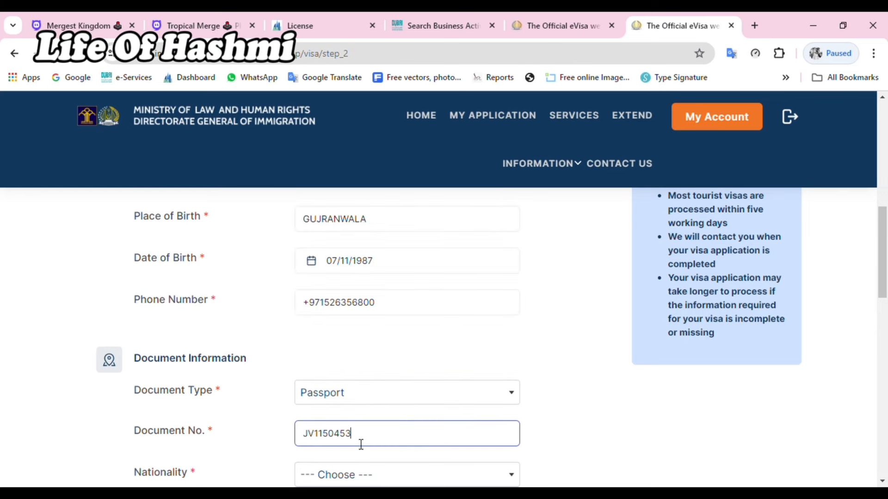
{"action": "scroll", "coordinate": [362, 441], "scroll_direction": "down", "scroll_amount": 3}
Step: Set nationality to PAKISTAN, passport expiry to 03/01/2033, and fill in the issuing country
{"action": "left_click", "coordinate": [353, 345]}
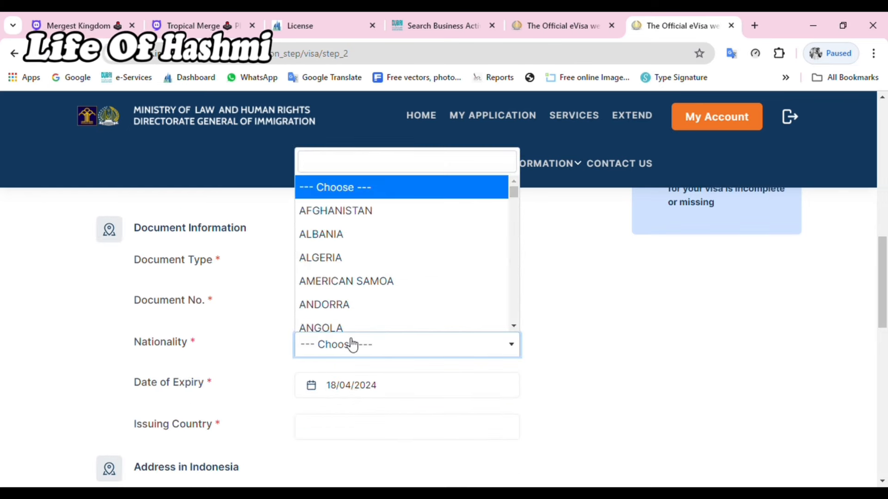
{"action": "type", "text": "pak"}
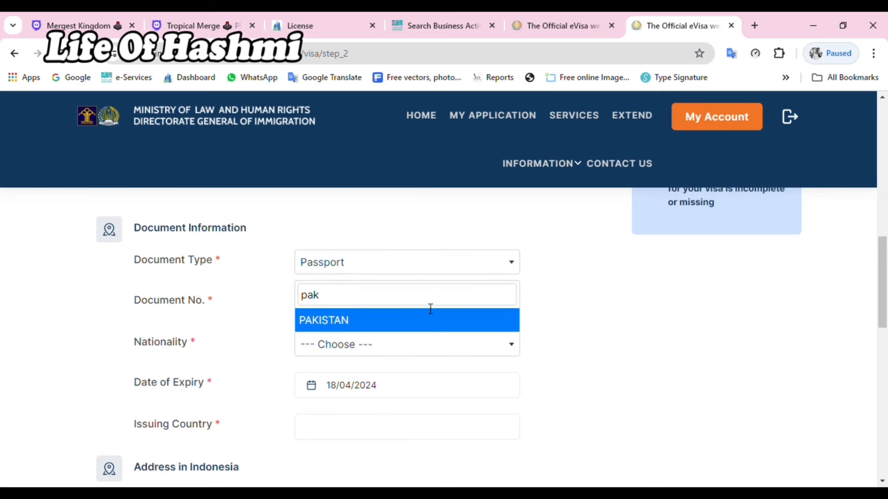
{"action": "left_click", "coordinate": [341, 323]}
{"action": "scroll", "coordinate": [341, 325], "scroll_direction": "down", "scroll_amount": 3}
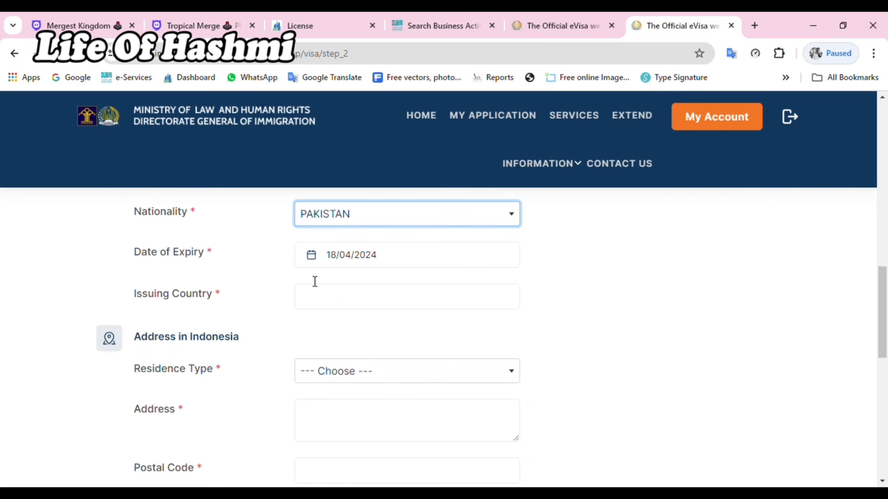
{"action": "left_click", "coordinate": [311, 255]}
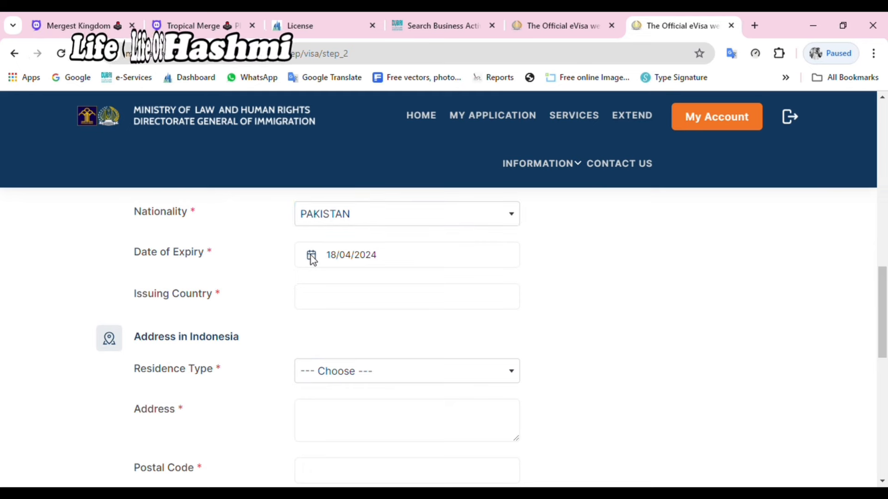
{"action": "left_click", "coordinate": [342, 260]}
{"action": "left_click", "coordinate": [370, 114]}
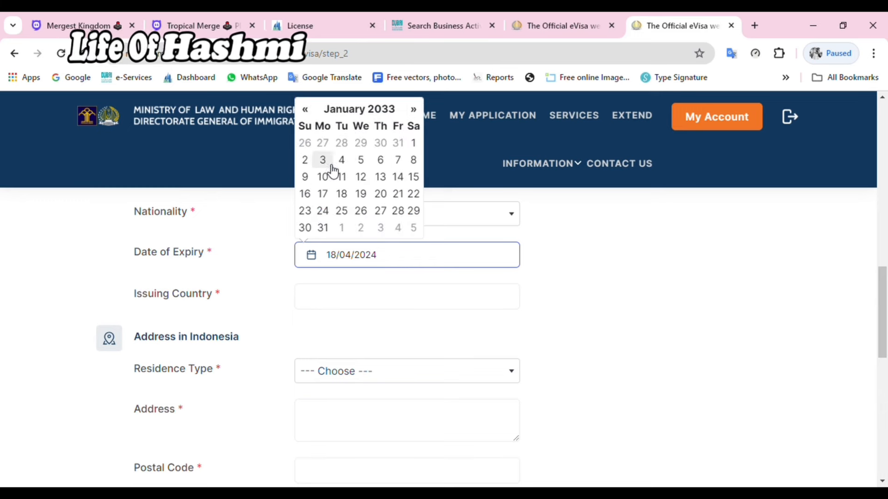
{"action": "left_click", "coordinate": [326, 162]}
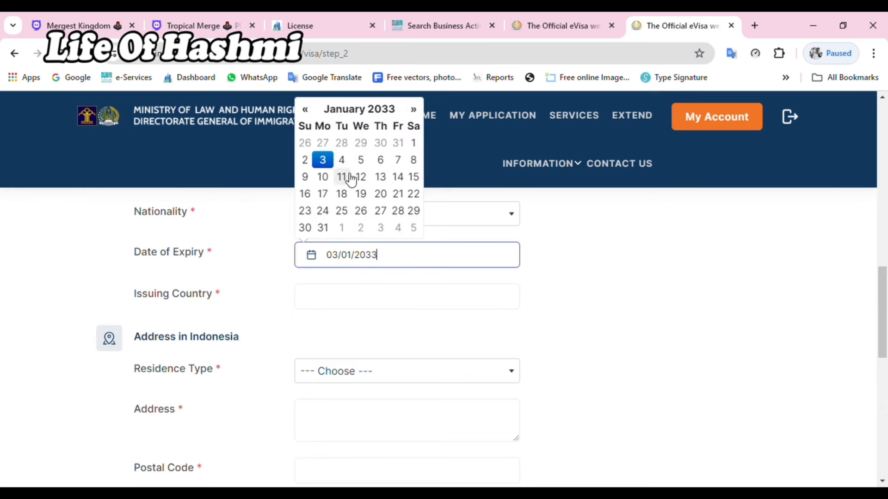
{"action": "left_click", "coordinate": [339, 304]}
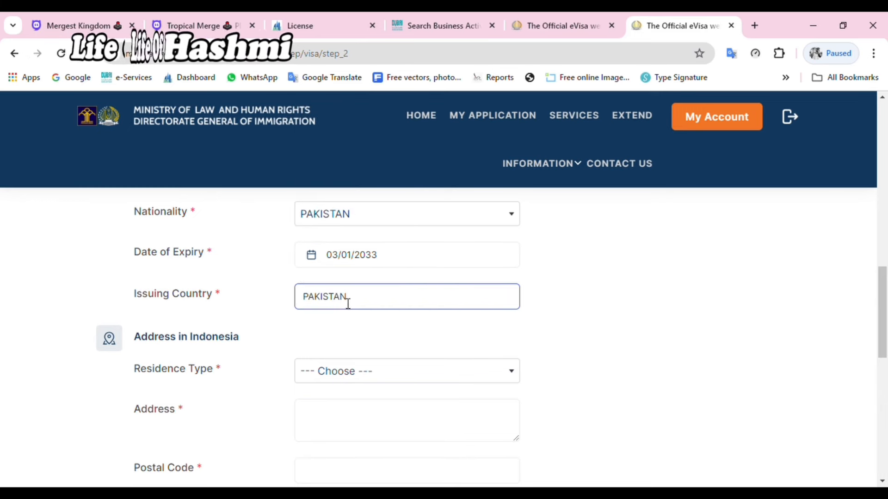
{"action": "scroll", "coordinate": [402, 340], "scroll_direction": "down", "scroll_amount": 1}
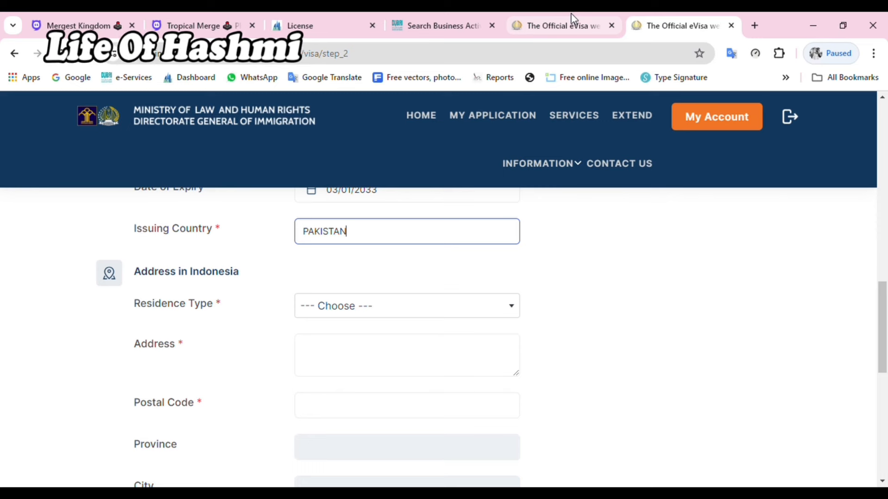
Step: Set the Indonesian residence type to HOTEL and start the address field
{"action": "left_click", "coordinate": [345, 346]}
{"action": "left_click", "coordinate": [382, 305]}
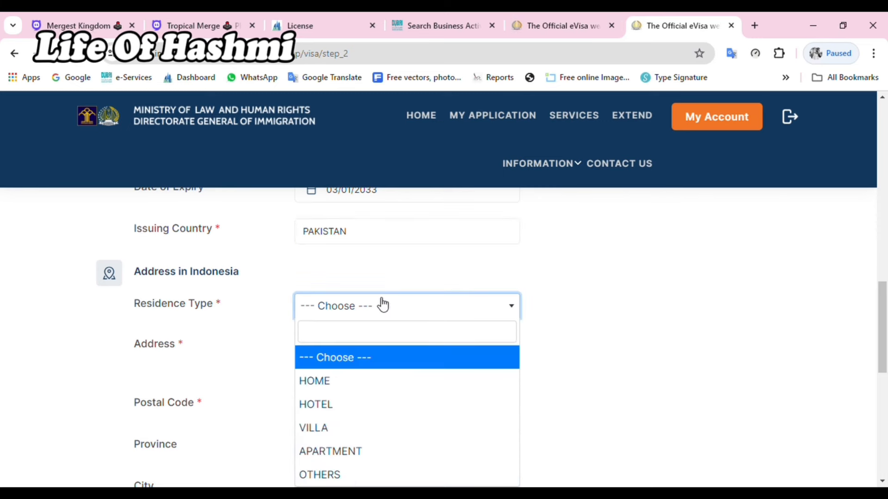
{"action": "left_click", "coordinate": [347, 406]}
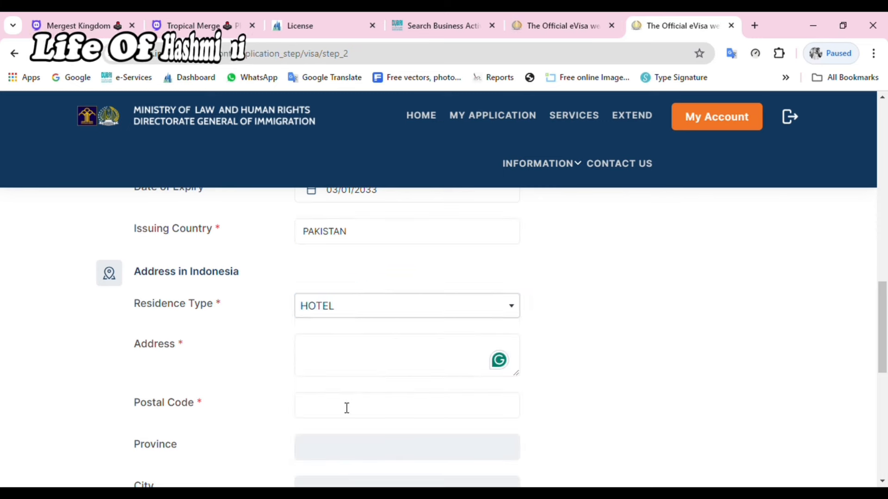
{"action": "left_click", "coordinate": [353, 348]}
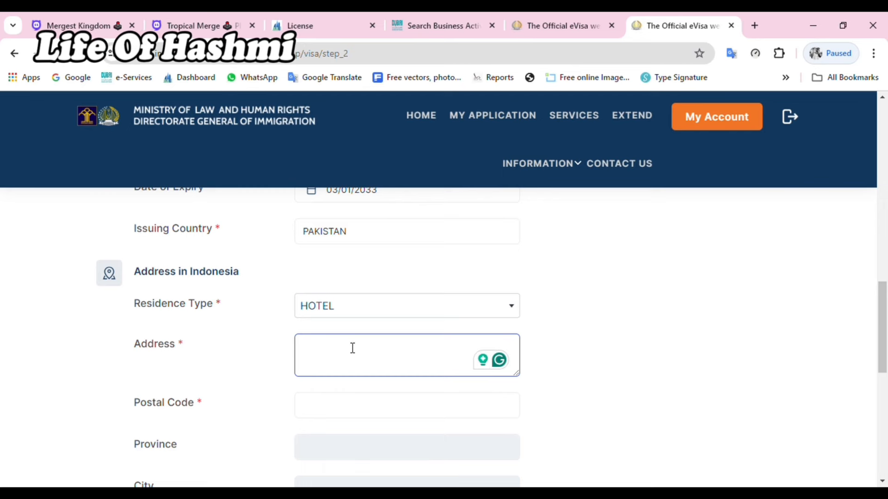
Step: Look up the Kempinski Jakarta hotel on Google in a new tab and copy its street address
{"action": "left_click", "coordinate": [754, 25]}
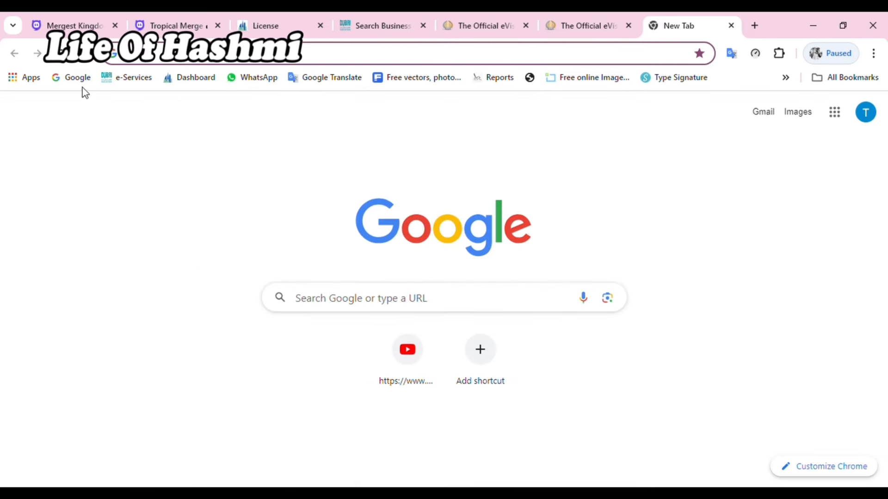
{"action": "left_click", "coordinate": [72, 77]}
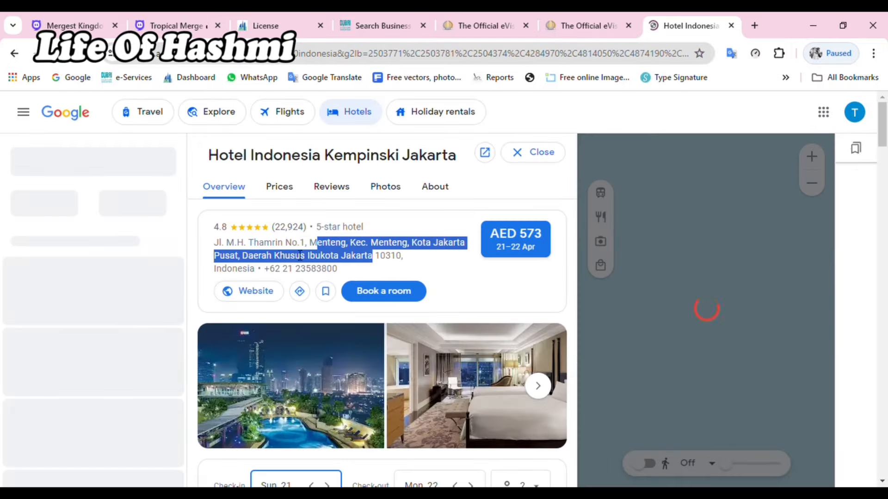
{"action": "left_click_drag", "start_coordinate": [317, 242], "coordinate": [213, 248]}
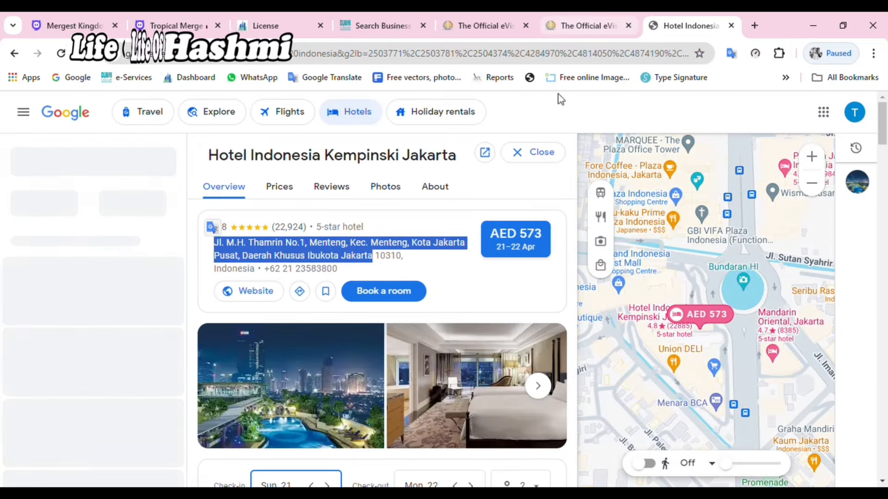
{"action": "left_click", "coordinate": [590, 16]}
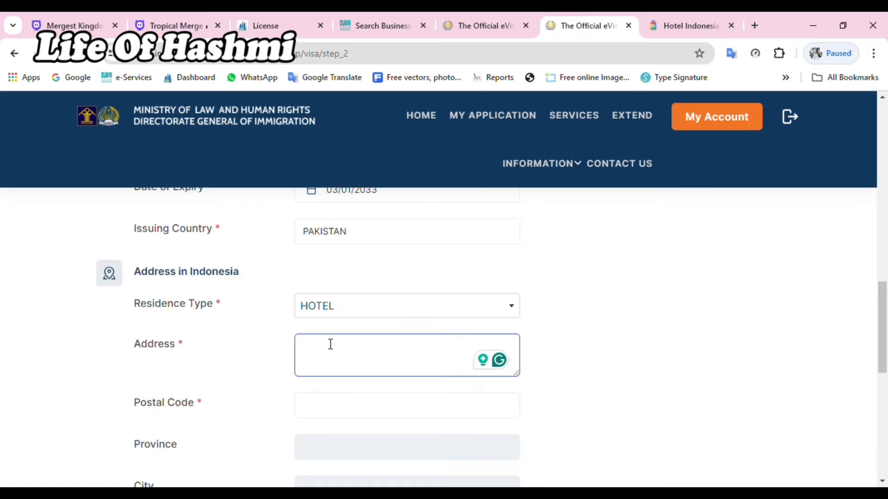
Step: Paste the hotel address into the form and advance to the step 3 review page
{"action": "type", "text": "JL. M.H. THAMRIN NO.1, MENTENG, KEC. MENTENG, KOTA JAKARTA PUSAT, DAERAH KHUSUS IBUKOTA JAKARTA"}
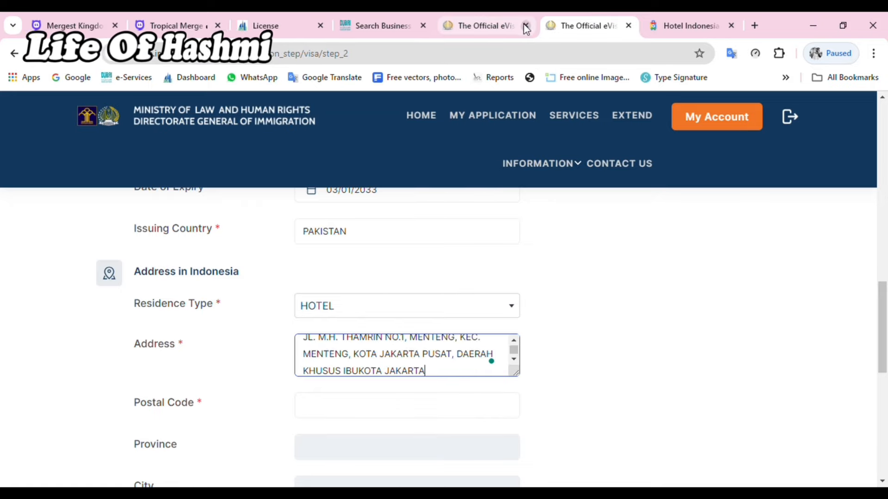
{"action": "left_click", "coordinate": [695, 27]}
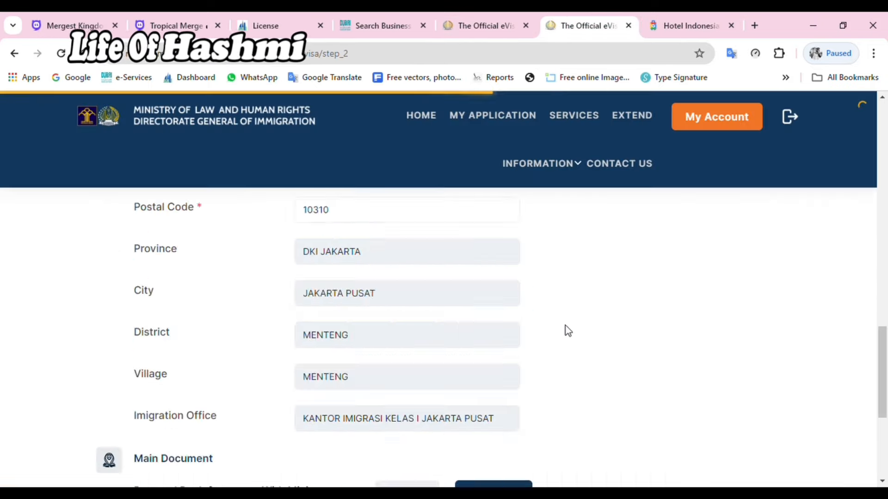
{"action": "scroll", "coordinate": [564, 331], "scroll_direction": "down", "scroll_amount": 4}
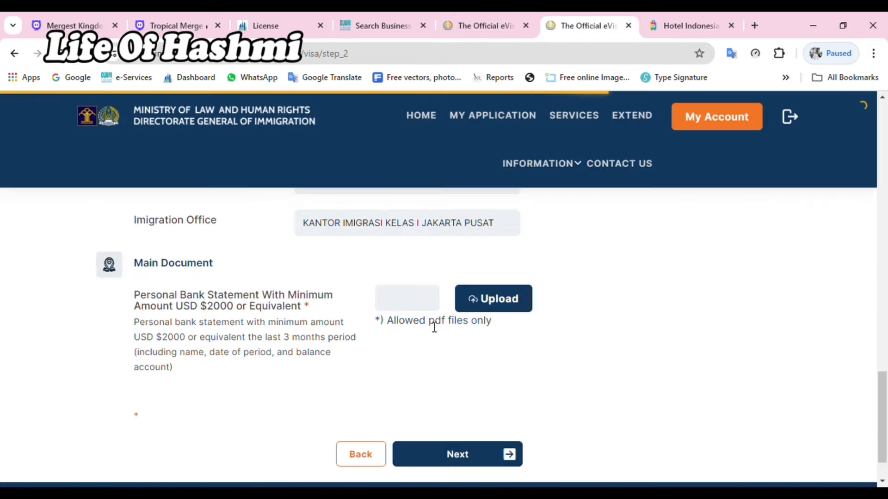
{"action": "scroll", "coordinate": [434, 323], "scroll_direction": "up", "scroll_amount": 1}
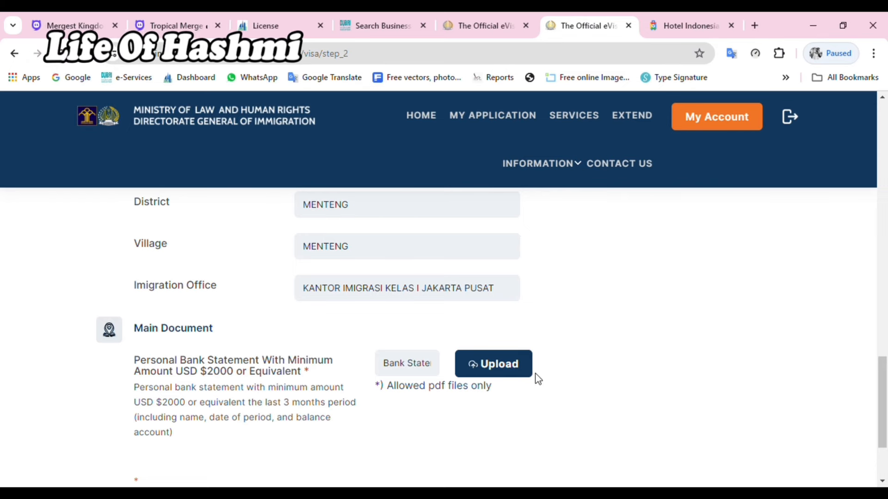
{"action": "scroll", "coordinate": [535, 376], "scroll_direction": "down", "scroll_amount": 3}
{"action": "left_click", "coordinate": [472, 401]}
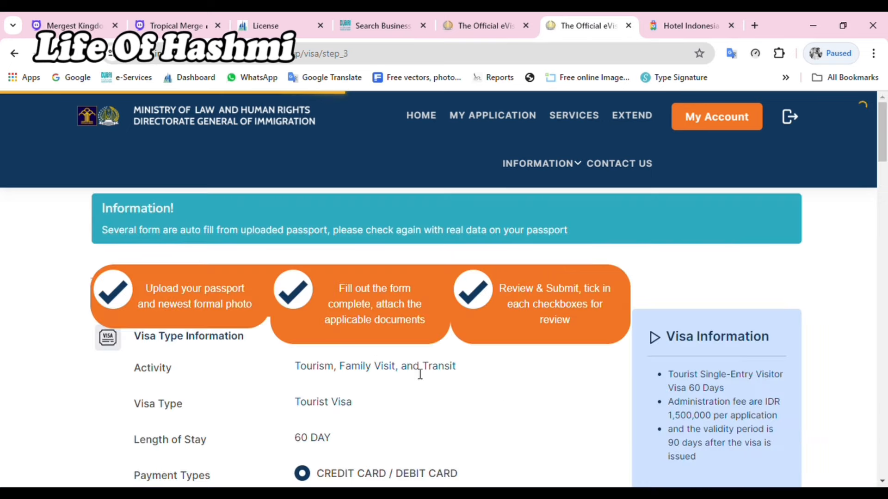
Step: Tick the Check? boxes for passport page, photo, email, full name, sex and birth date
{"action": "scroll", "coordinate": [419, 372], "scroll_direction": "down", "scroll_amount": 3}
{"action": "scroll", "coordinate": [414, 379], "scroll_direction": "down", "scroll_amount": 2}
{"action": "left_click", "coordinate": [544, 397]}
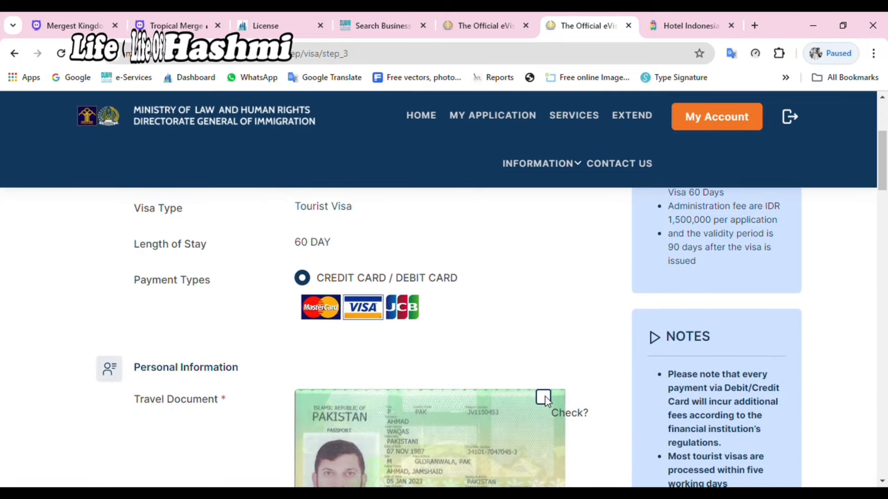
{"action": "scroll", "coordinate": [555, 407], "scroll_direction": "down", "scroll_amount": 5}
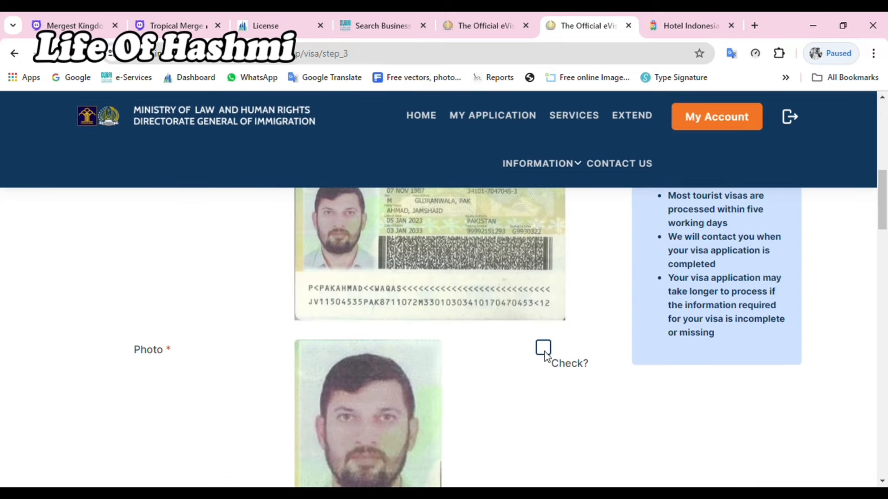
{"action": "left_click", "coordinate": [544, 349]}
{"action": "scroll", "coordinate": [481, 360], "scroll_direction": "down", "scroll_amount": 4}
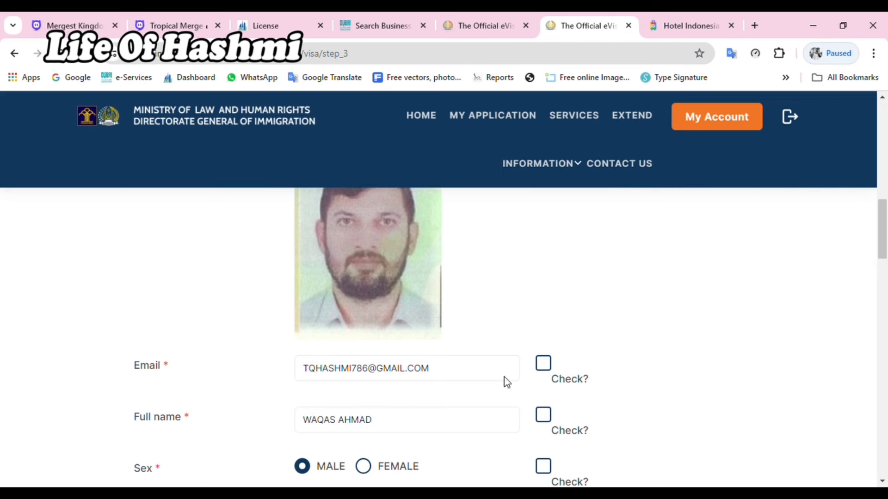
{"action": "left_click", "coordinate": [547, 368]}
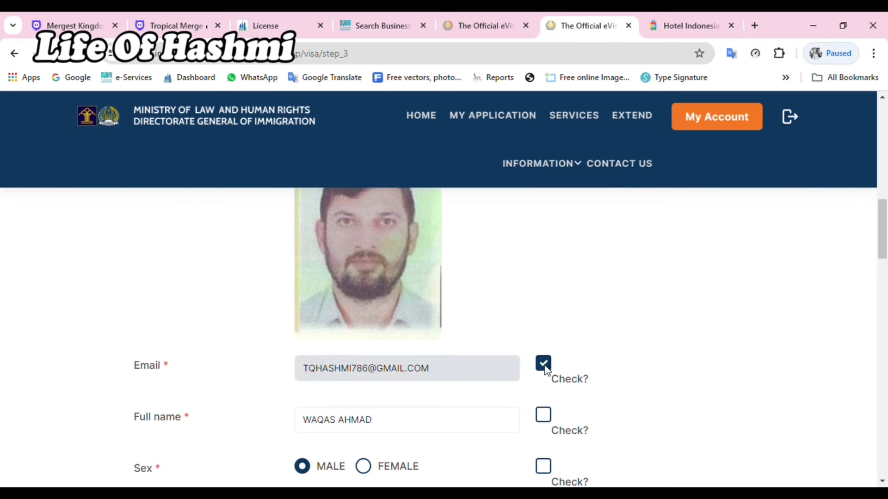
{"action": "scroll", "coordinate": [545, 365], "scroll_direction": "down", "scroll_amount": 3}
{"action": "left_click", "coordinate": [546, 288]}
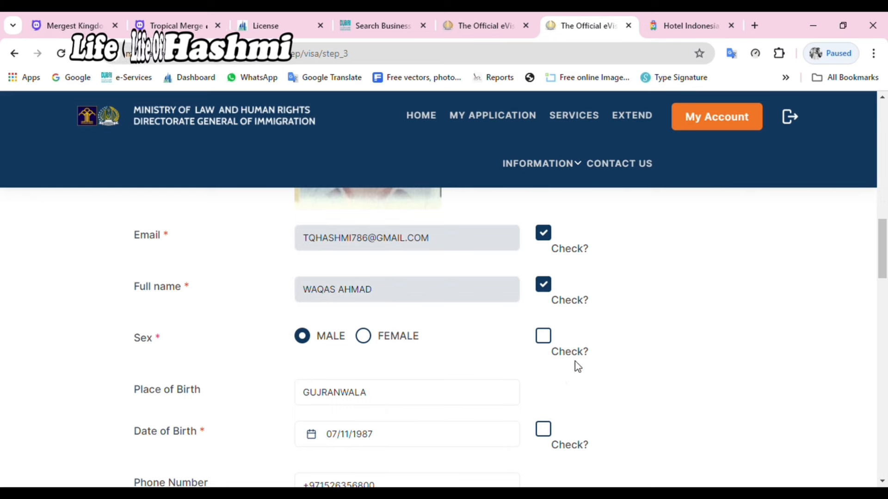
{"action": "left_click", "coordinate": [545, 338]}
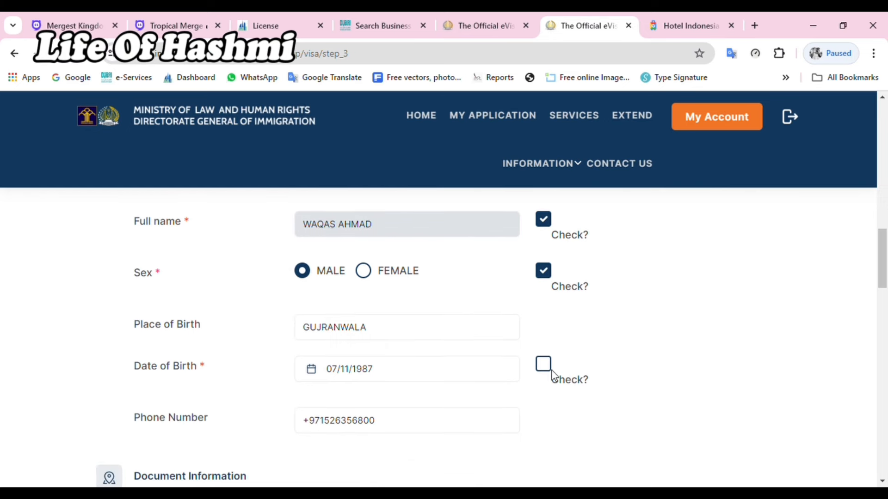
{"action": "left_click", "coordinate": [543, 365]}
Step: Tick the passport number and nationality checks, leaving Date of Issue unticked, then reach the declaration
{"action": "scroll", "coordinate": [541, 379], "scroll_direction": "down", "scroll_amount": 3}
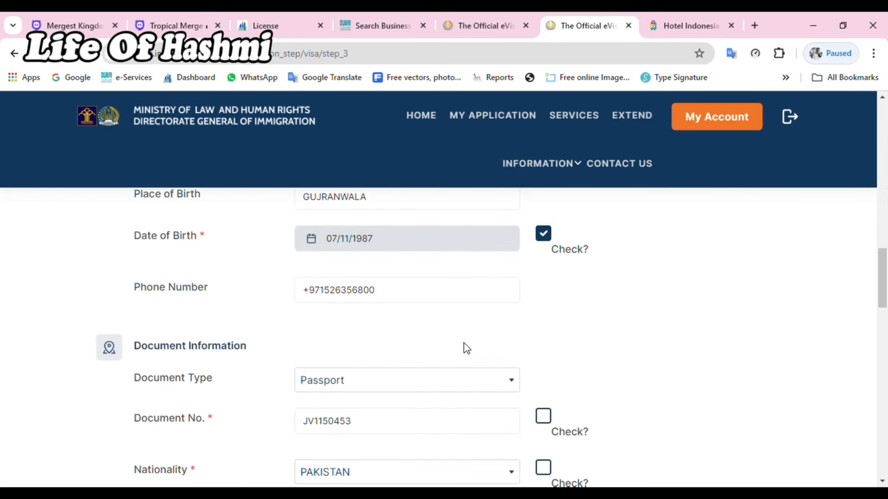
{"action": "left_click", "coordinate": [544, 415]}
{"action": "scroll", "coordinate": [536, 388], "scroll_direction": "down", "scroll_amount": 3}
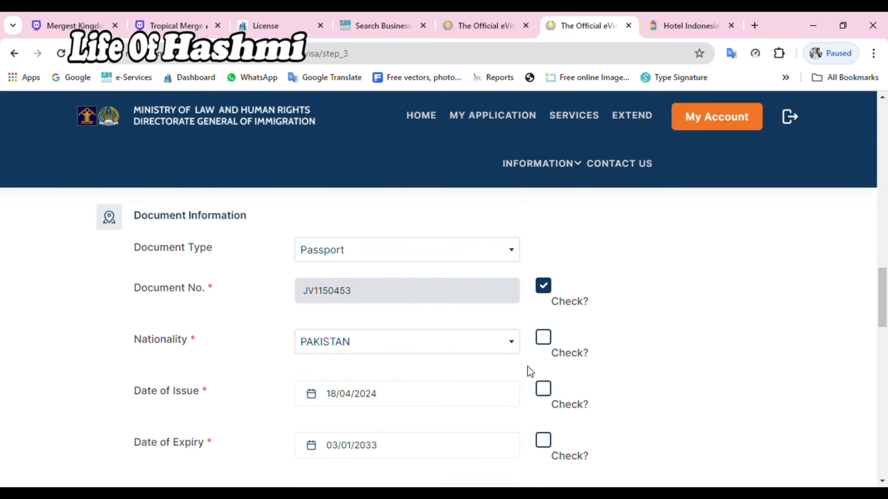
{"action": "left_click", "coordinate": [543, 339]}
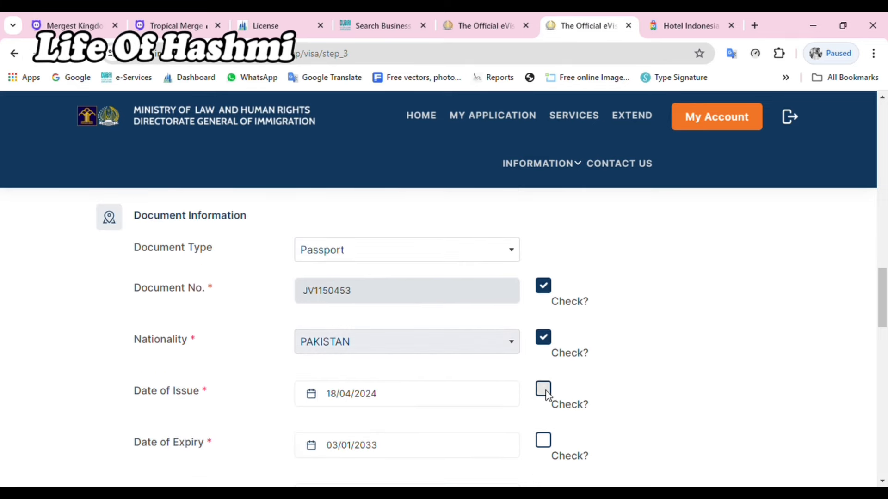
{"action": "left_click", "coordinate": [544, 391]}
{"action": "scroll", "coordinate": [564, 400], "scroll_direction": "down", "scroll_amount": 4}
{"action": "scroll", "coordinate": [451, 320], "scroll_direction": "up", "scroll_amount": 2}
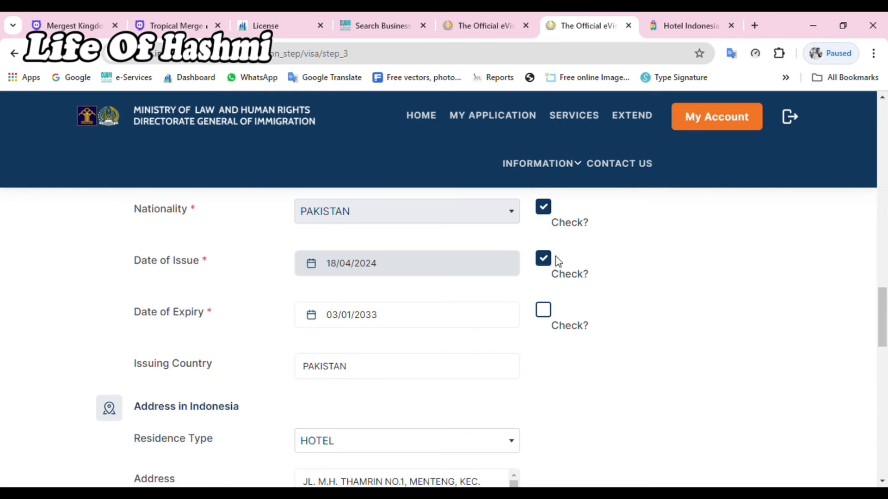
{"action": "left_click", "coordinate": [545, 265]}
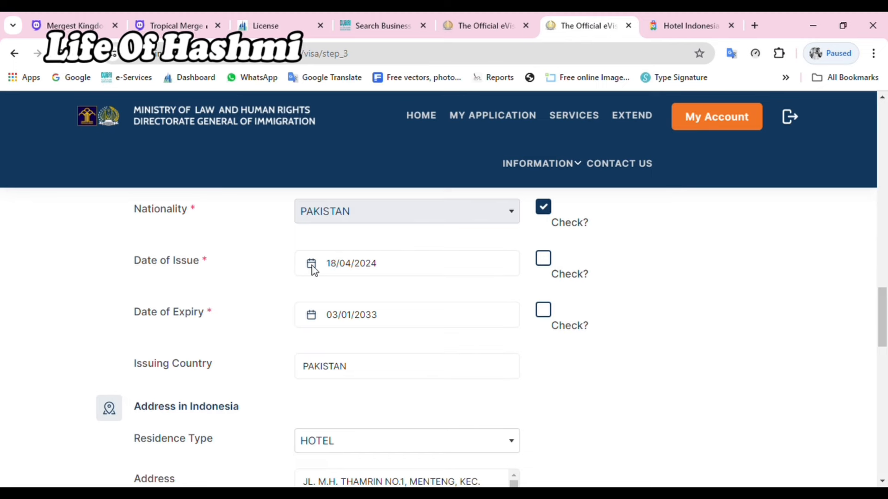
{"action": "scroll", "coordinate": [313, 271], "scroll_direction": "down", "scroll_amount": 8}
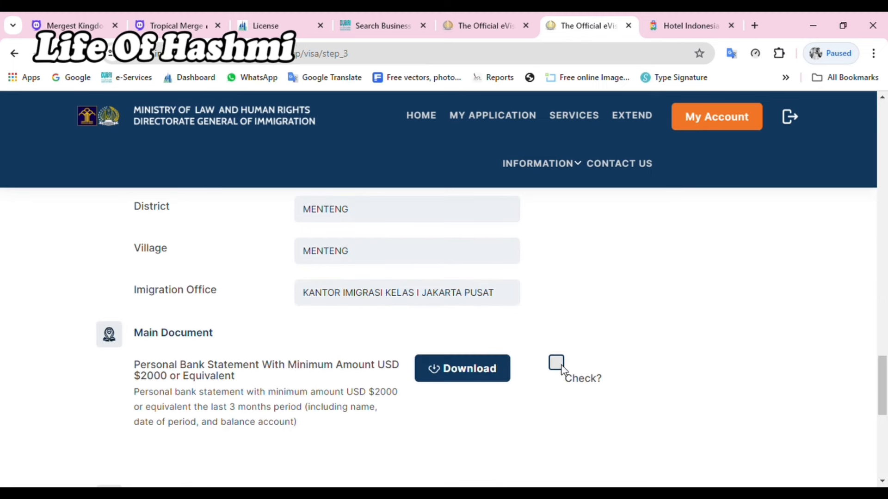
{"action": "scroll", "coordinate": [508, 403], "scroll_direction": "down", "scroll_amount": 4}
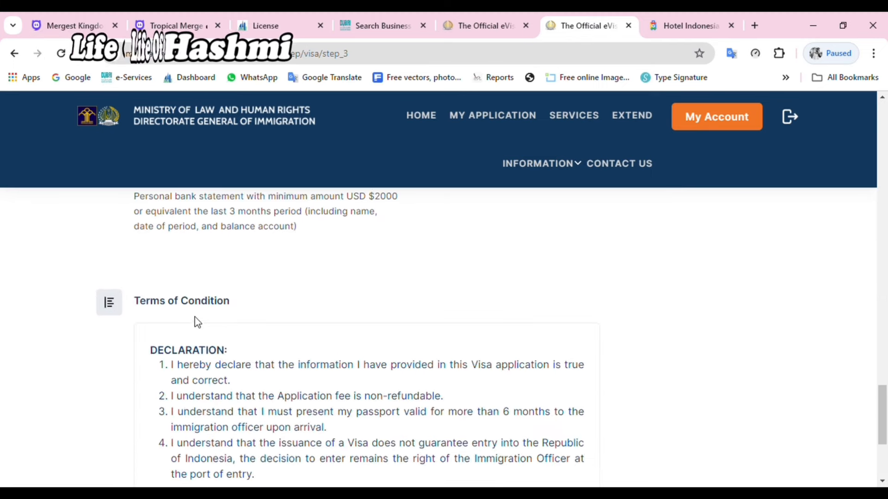
{"action": "scroll", "coordinate": [198, 322], "scroll_direction": "down", "scroll_amount": 4}
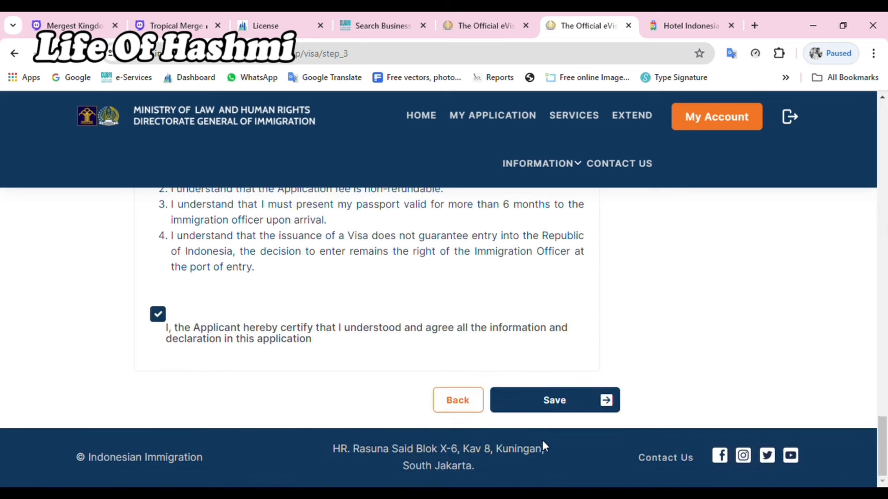
Step: Save and confirm the application, dismiss the Success message, and open its transaction details
{"action": "left_click", "coordinate": [565, 409]}
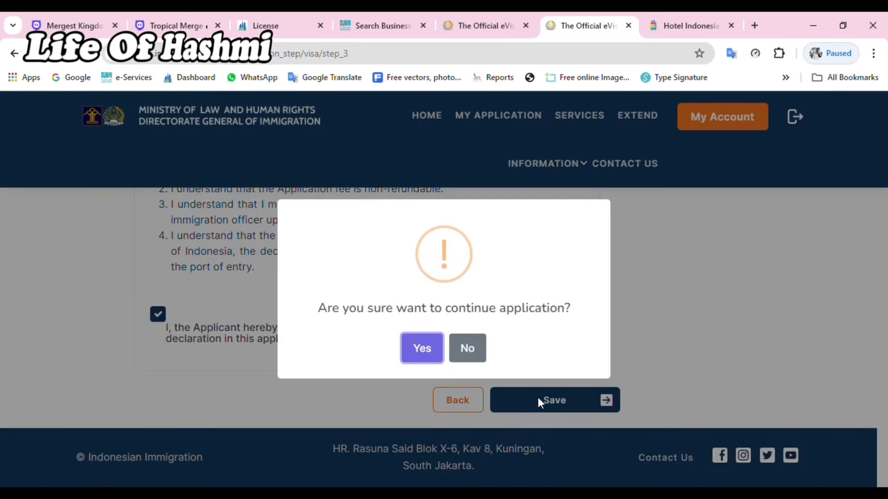
{"action": "left_click", "coordinate": [423, 352]}
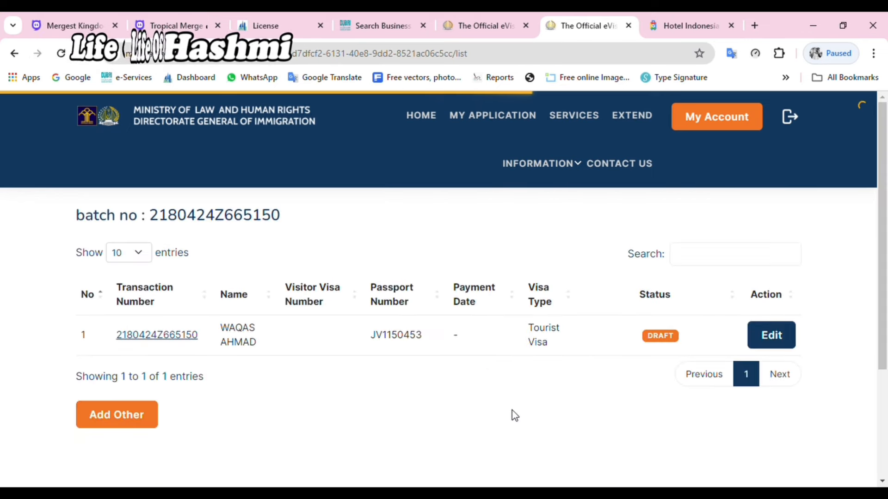
{"action": "scroll", "coordinate": [512, 409], "scroll_direction": "down", "scroll_amount": 3}
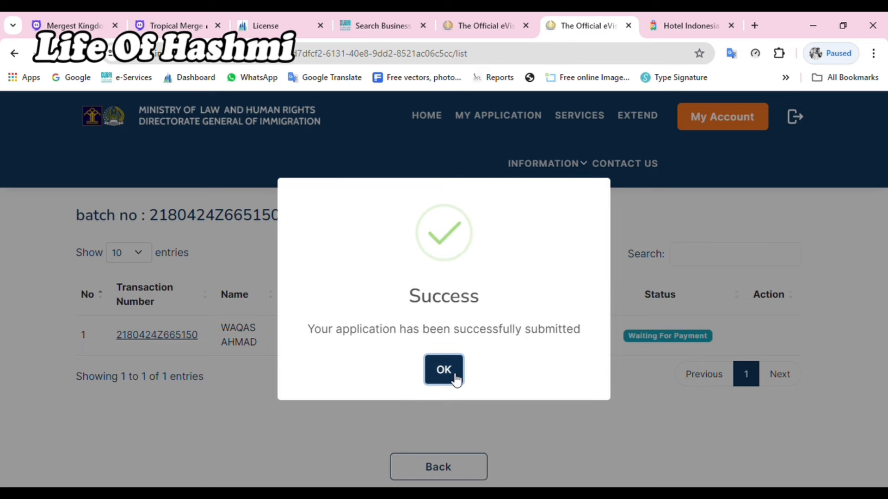
{"action": "left_click", "coordinate": [444, 370]}
{"action": "scroll", "coordinate": [465, 411], "scroll_direction": "down", "scroll_amount": 3}
{"action": "scroll", "coordinate": [472, 414], "scroll_direction": "up", "scroll_amount": 3}
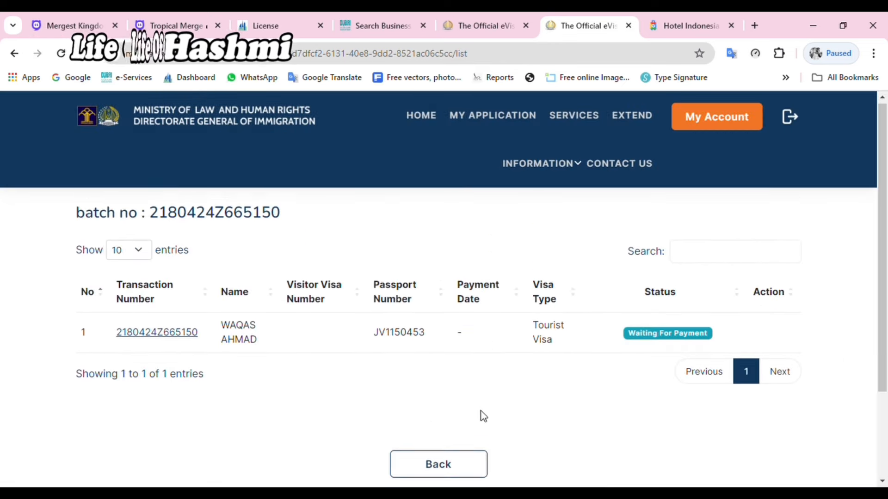
{"action": "left_click", "coordinate": [161, 344]}
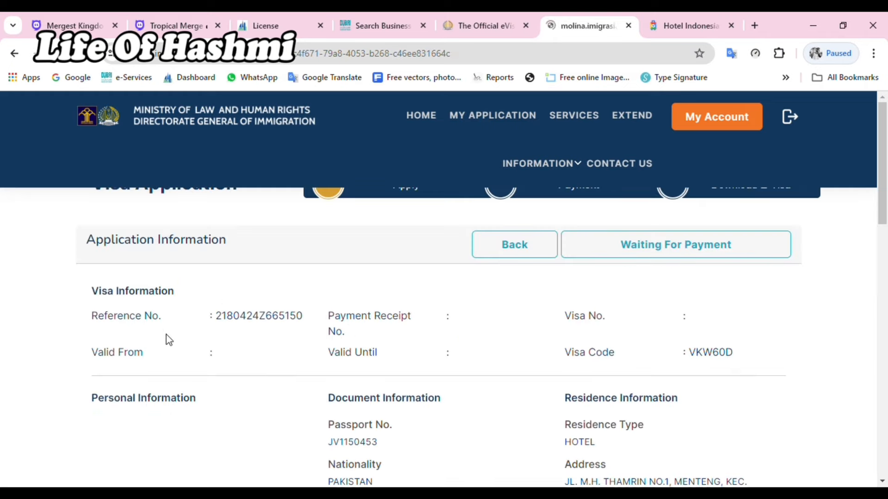
{"action": "scroll", "coordinate": [272, 381], "scroll_direction": "down", "scroll_amount": 8}
{"action": "scroll", "coordinate": [323, 384], "scroll_direction": "down", "scroll_amount": 3}
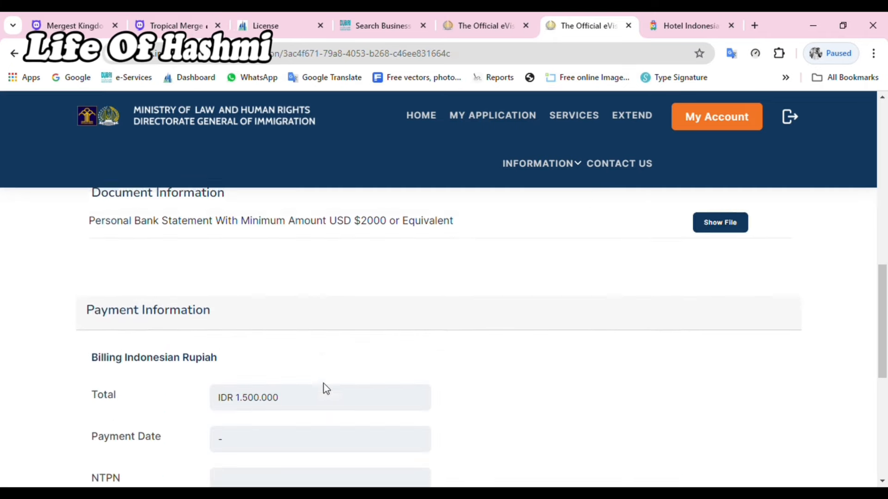
{"action": "scroll", "coordinate": [324, 383], "scroll_direction": "up", "scroll_amount": 6}
{"action": "scroll", "coordinate": [379, 368], "scroll_direction": "up", "scroll_amount": 2}
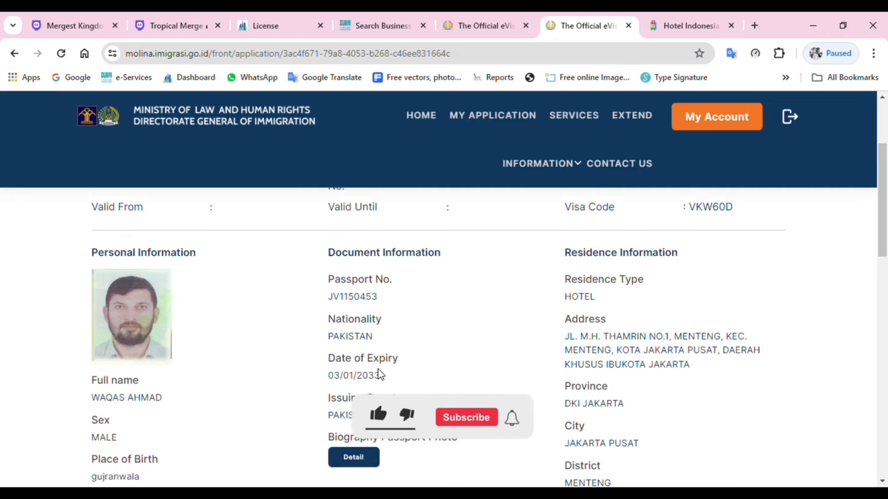
{"action": "scroll", "coordinate": [379, 370], "scroll_direction": "down", "scroll_amount": 1}
{"action": "scroll", "coordinate": [381, 375], "scroll_direction": "down", "scroll_amount": 5}
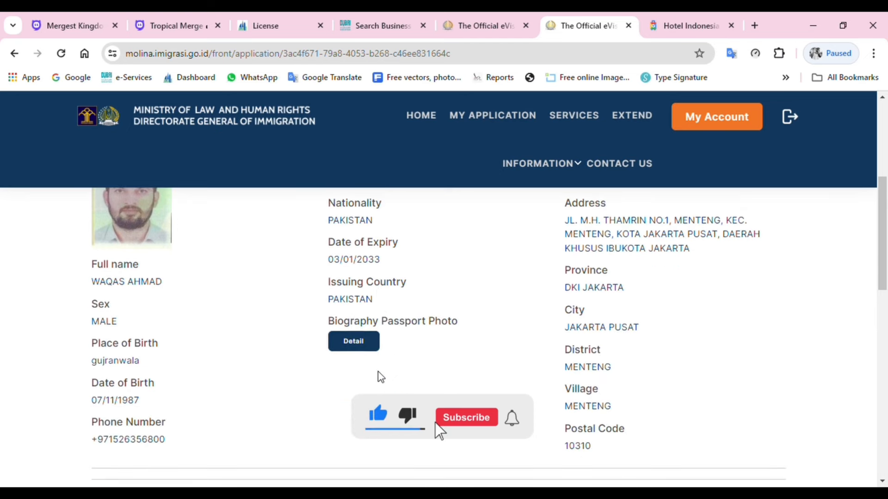
{"action": "scroll", "coordinate": [474, 366], "scroll_direction": "down", "scroll_amount": 5}
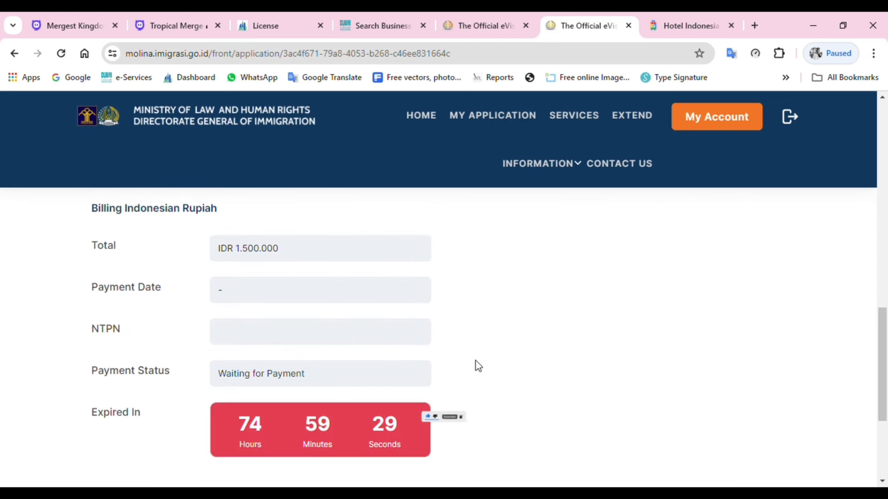
{"action": "scroll", "coordinate": [476, 363], "scroll_direction": "down", "scroll_amount": 3}
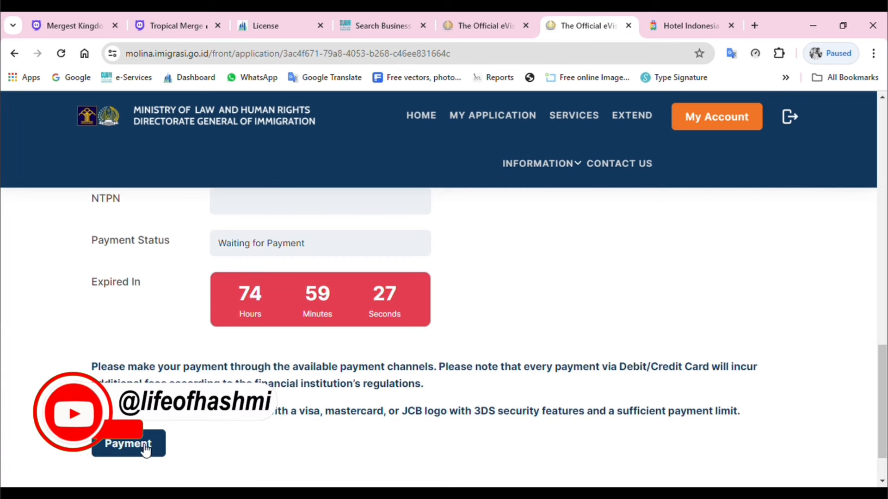